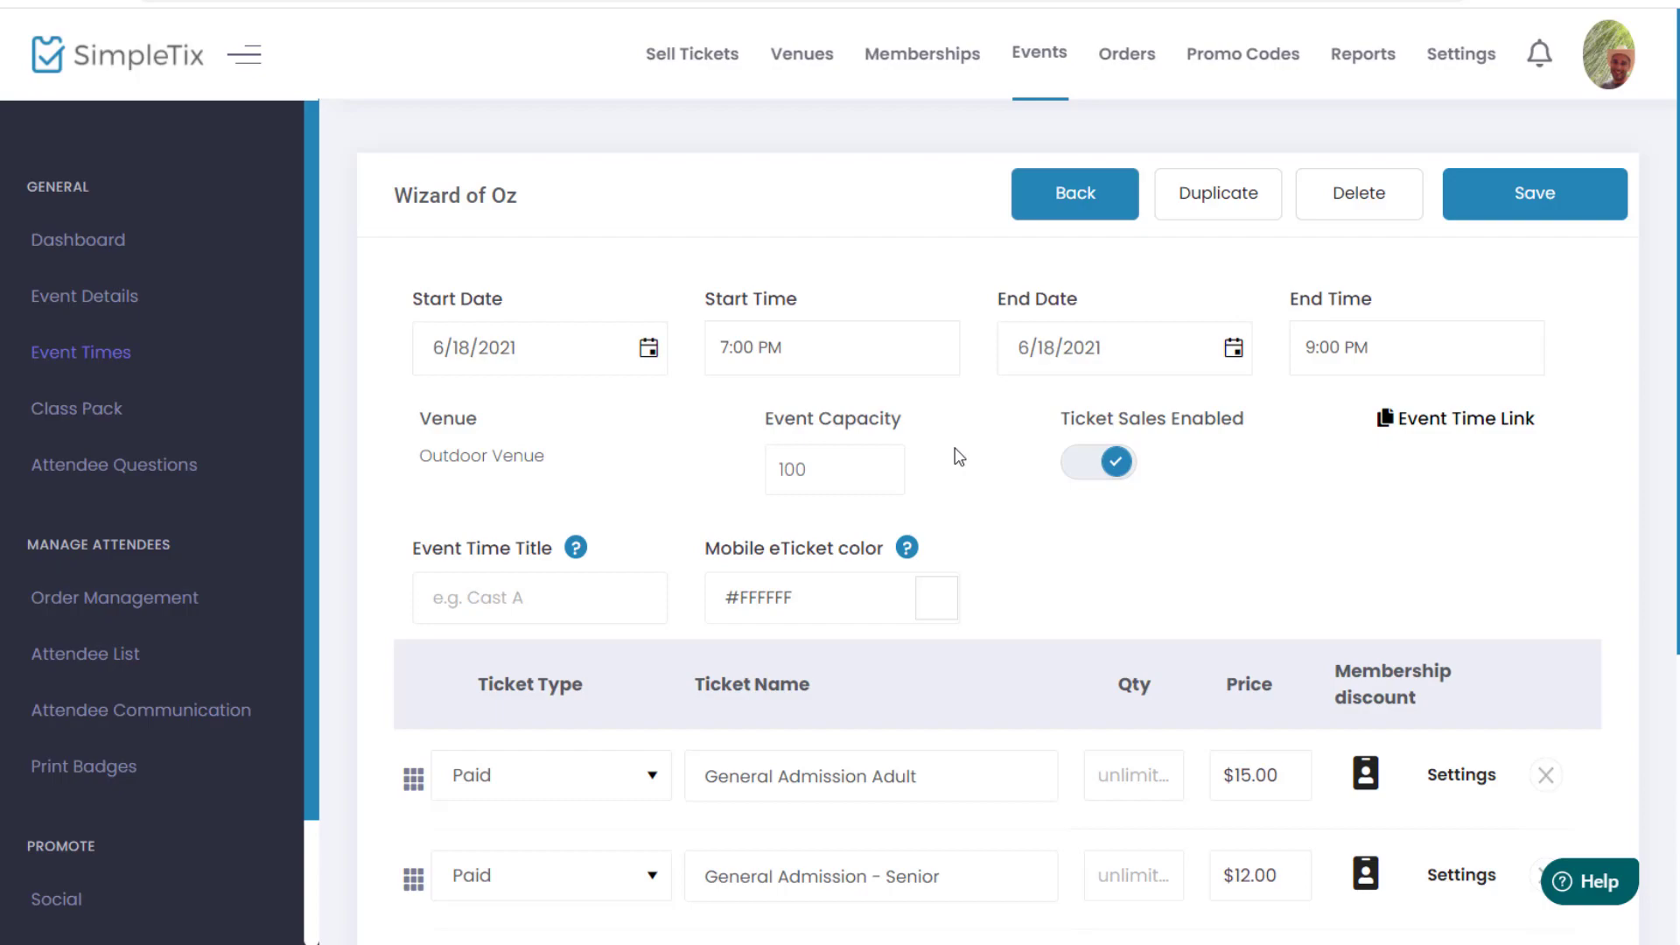
# Step: Open the Wizard of Oz event's 6/18/2021 7:00 PM event time for editing
pyautogui.click(1021, 54)
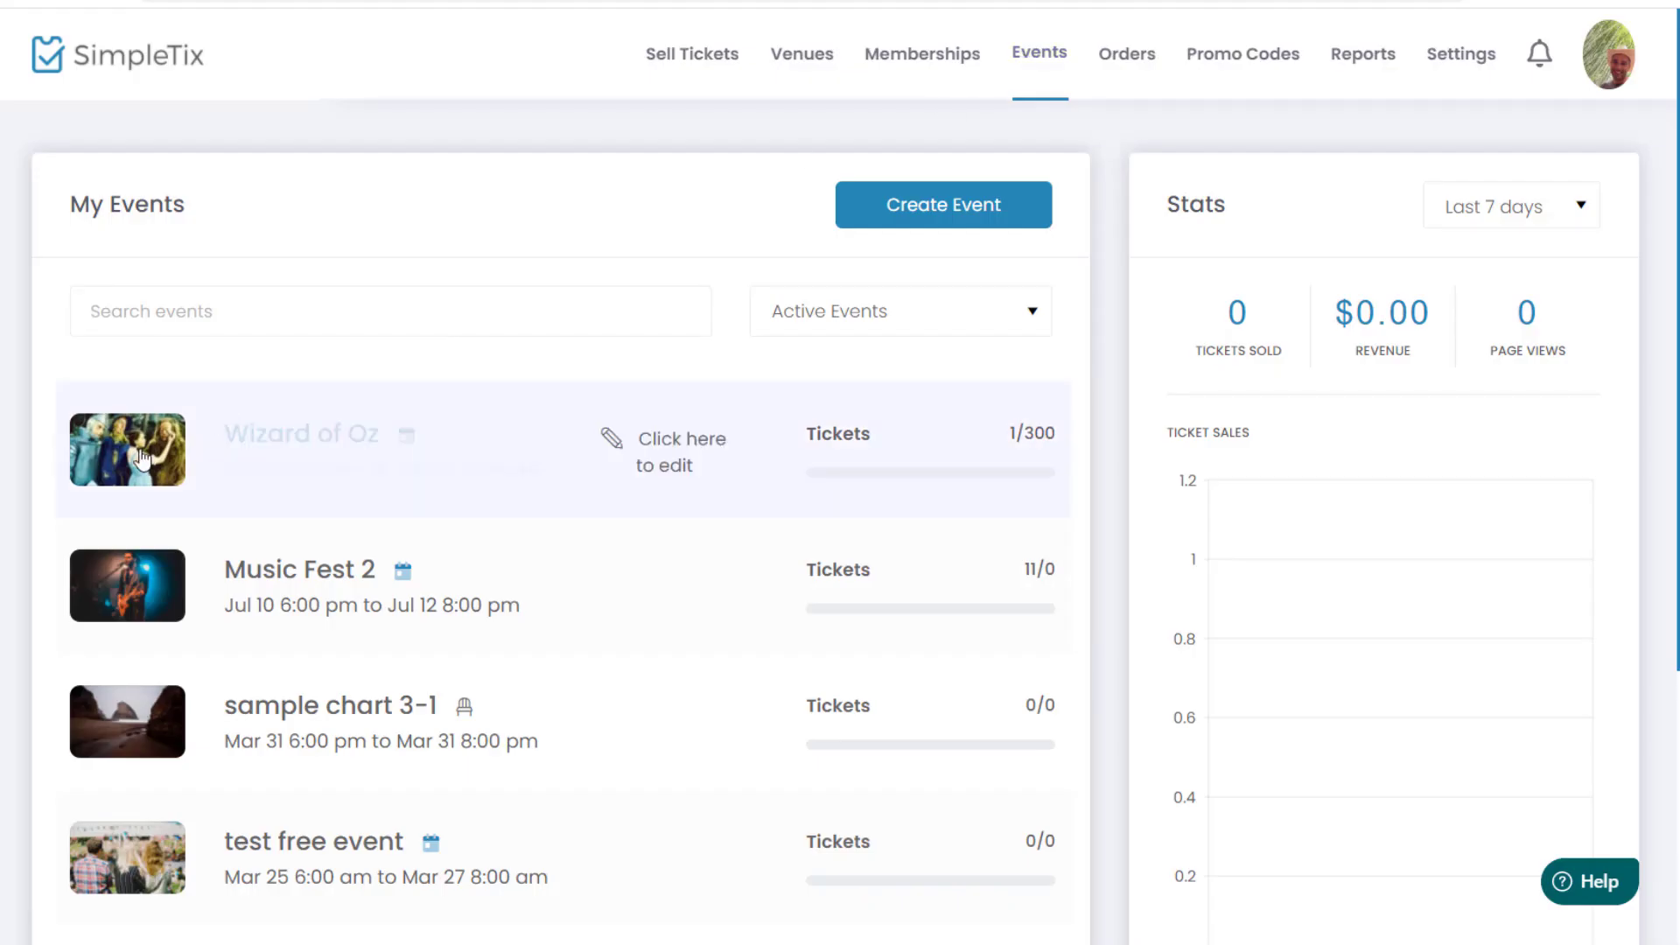
pyautogui.click(145, 446)
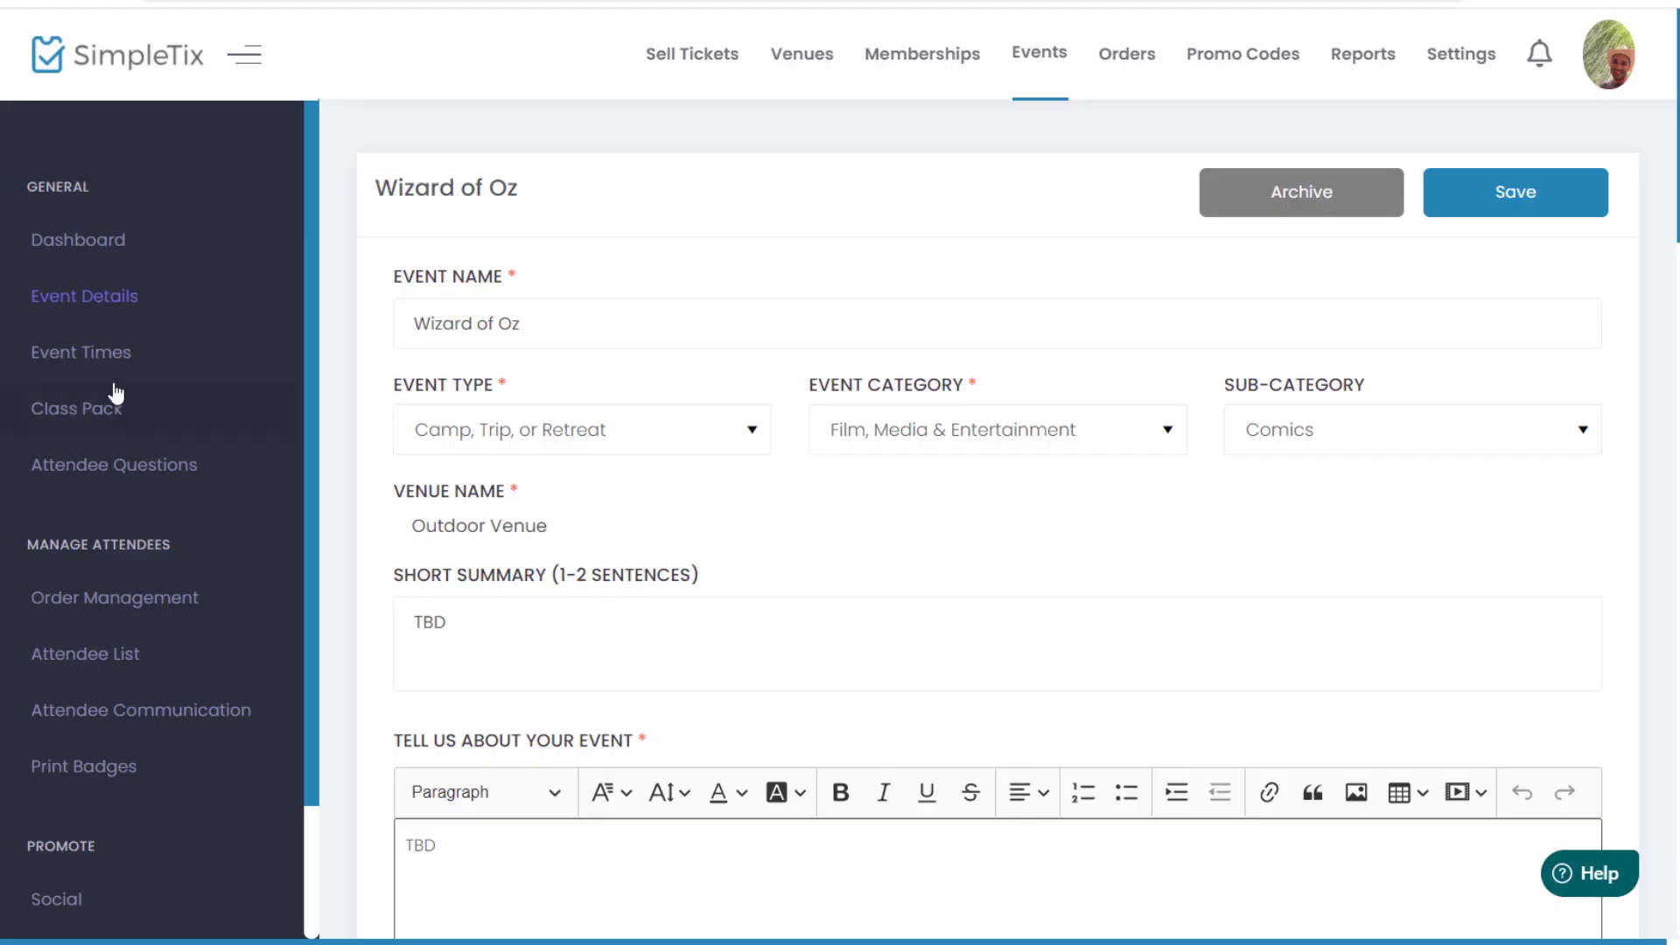
pyautogui.click(104, 365)
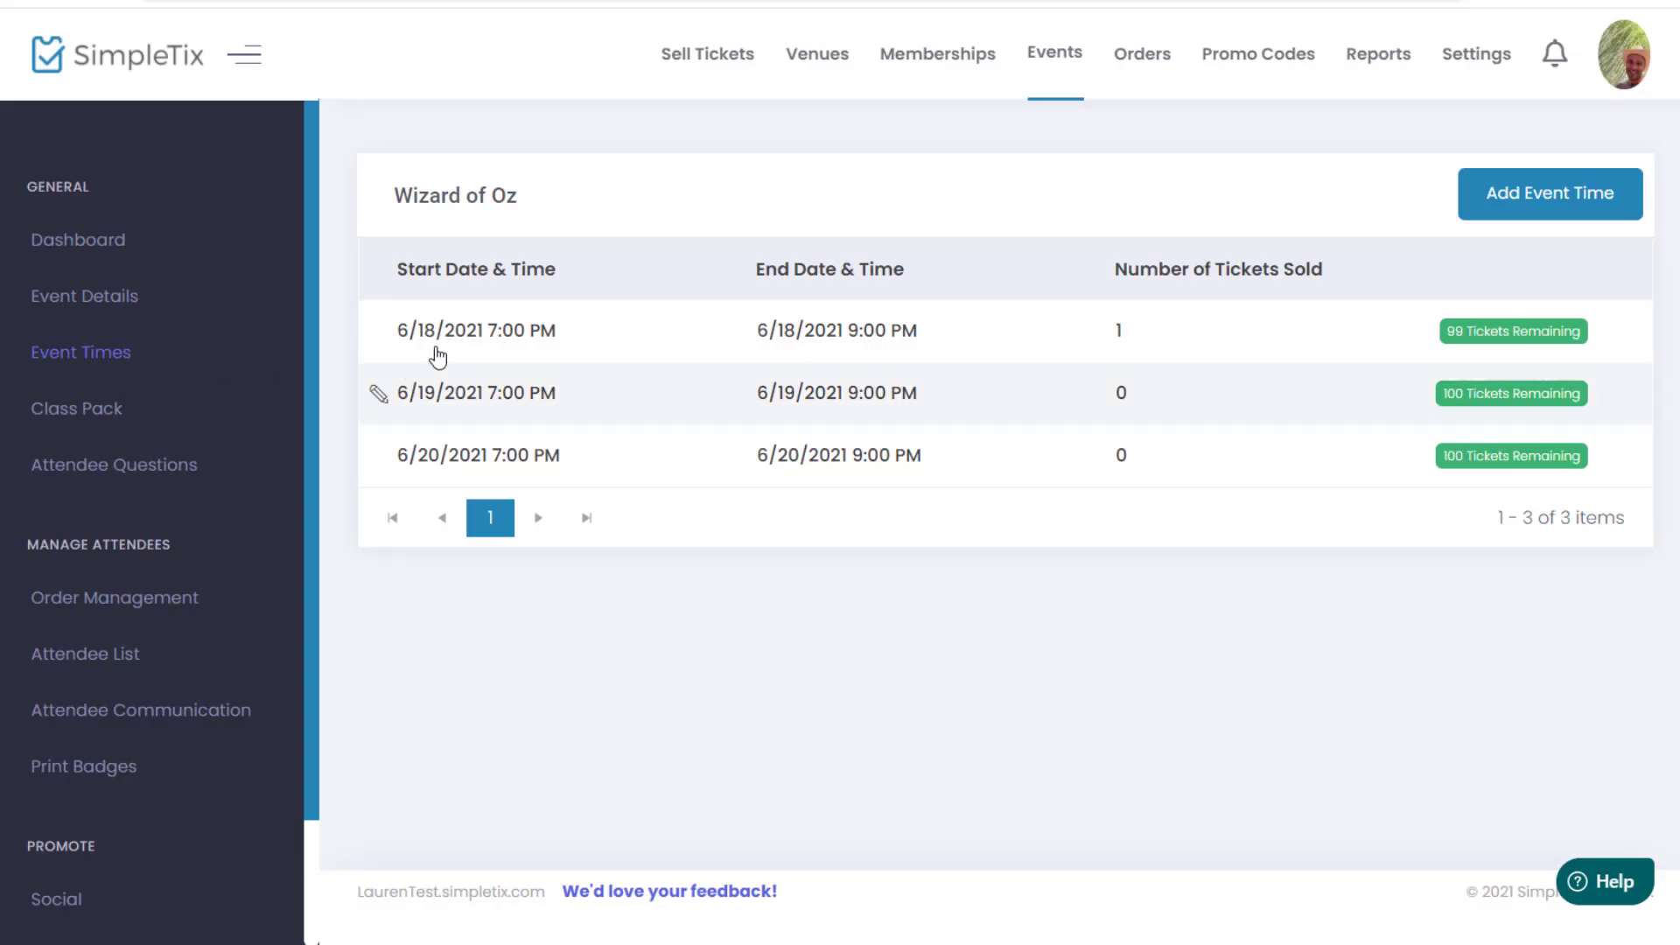
pyautogui.click(484, 342)
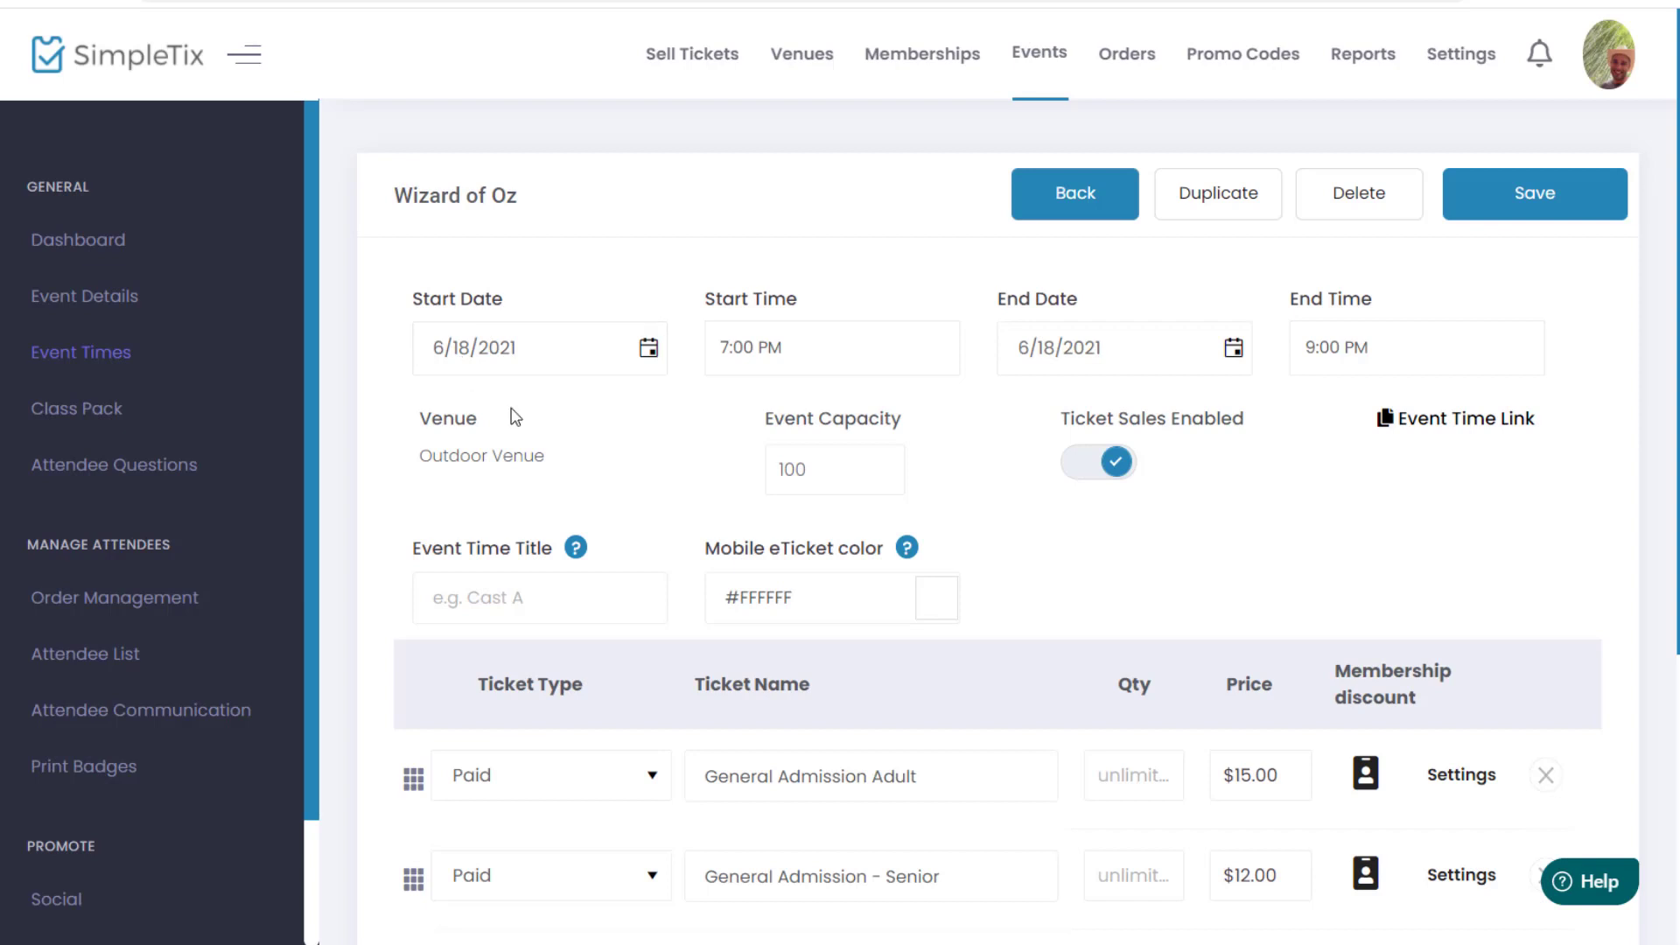
pyautogui.scroll(-2, 790, 313)
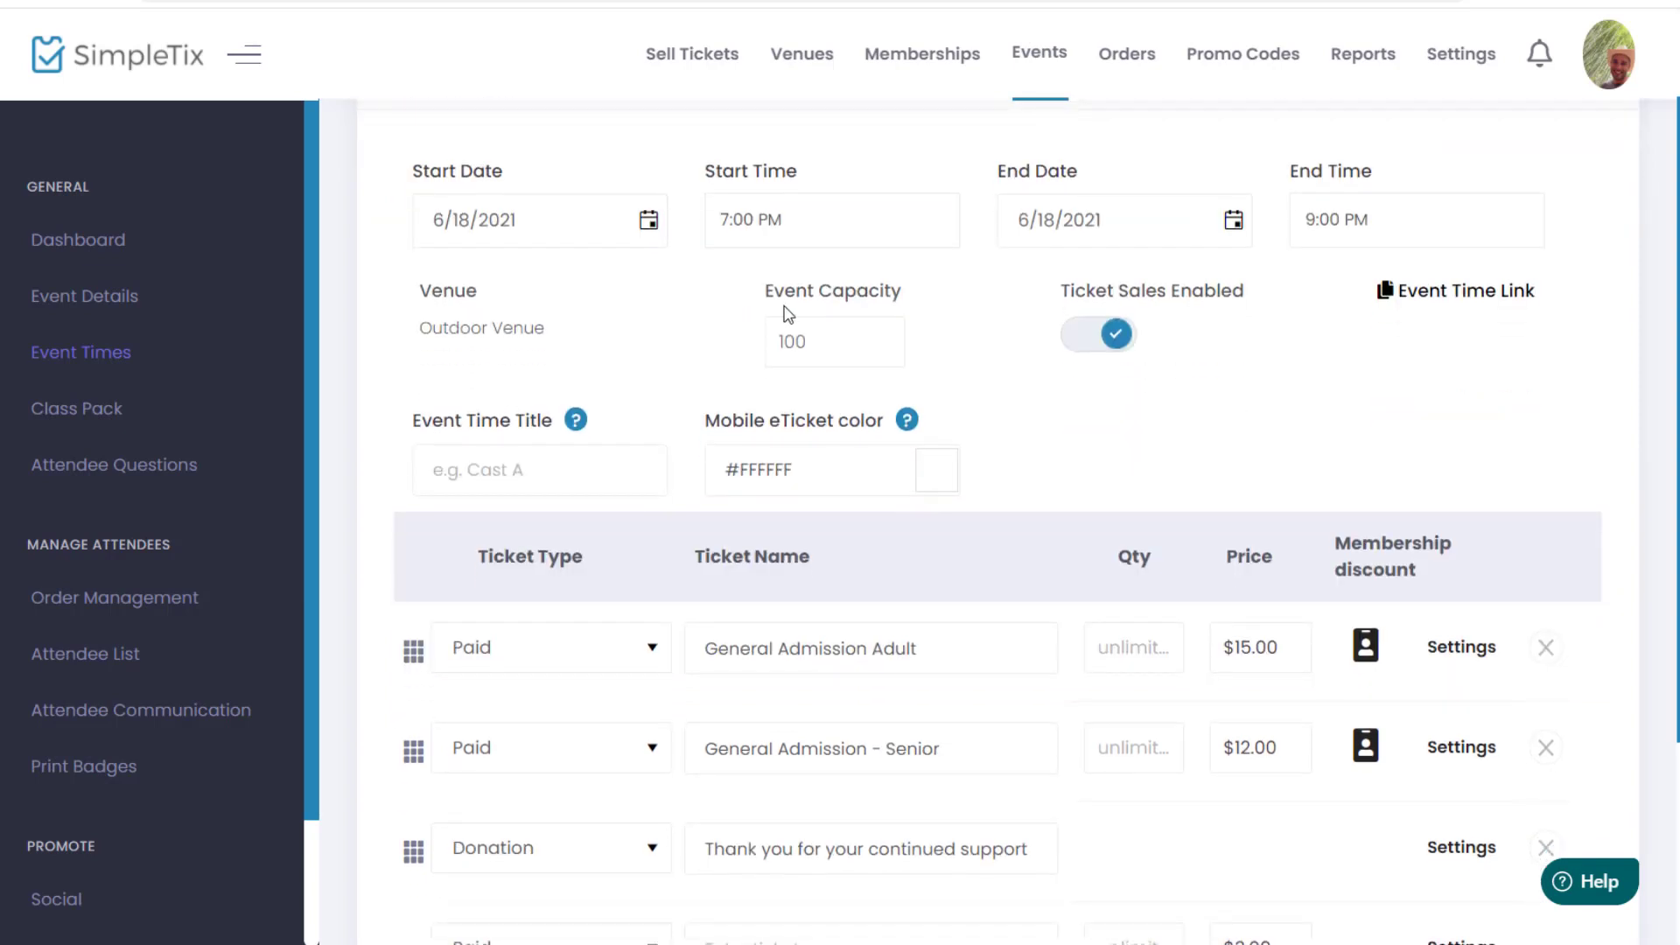
pyautogui.scroll(2, 789, 314)
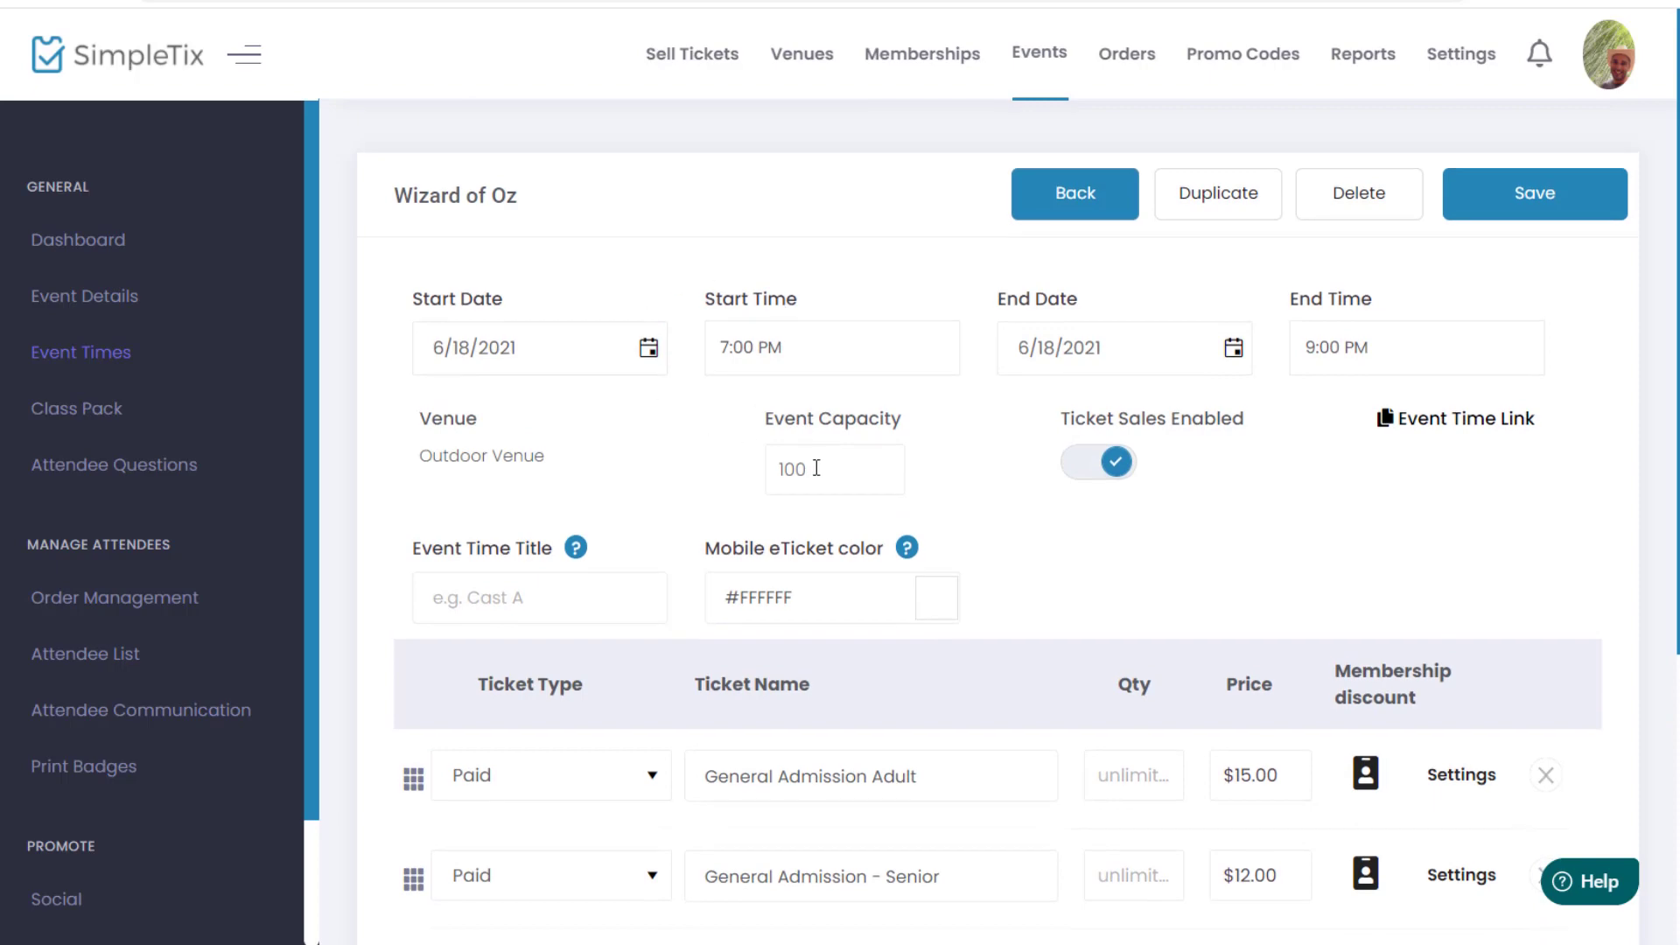
pyautogui.scroll(-6, 816, 468)
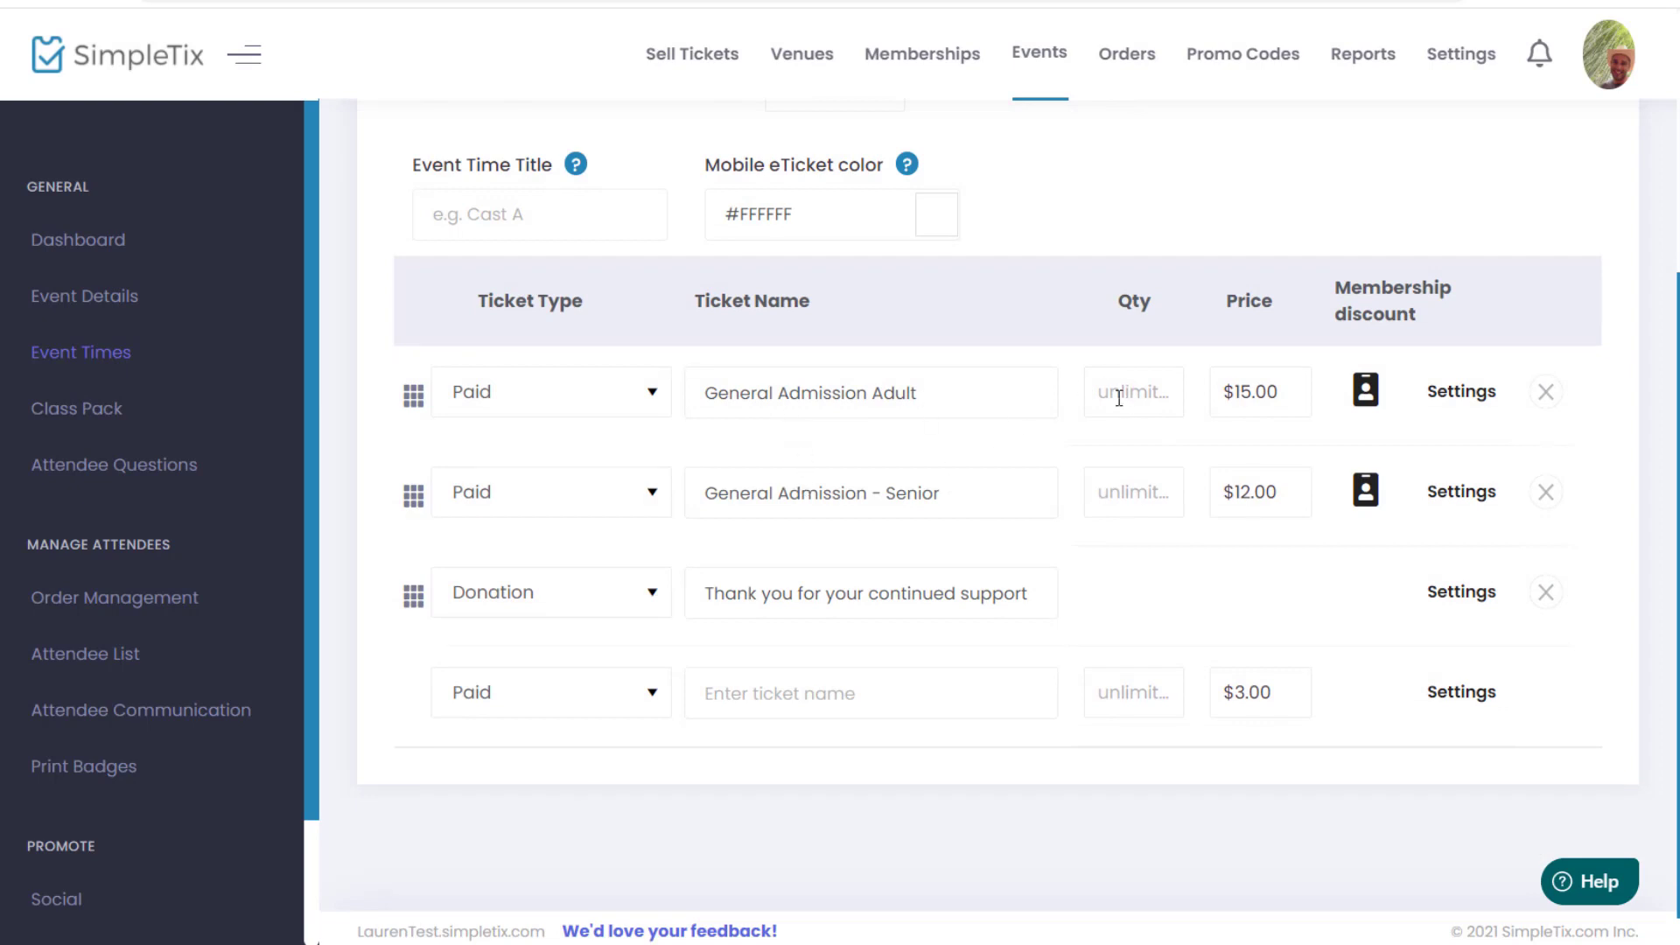
pyautogui.scroll(4, 1110, 457)
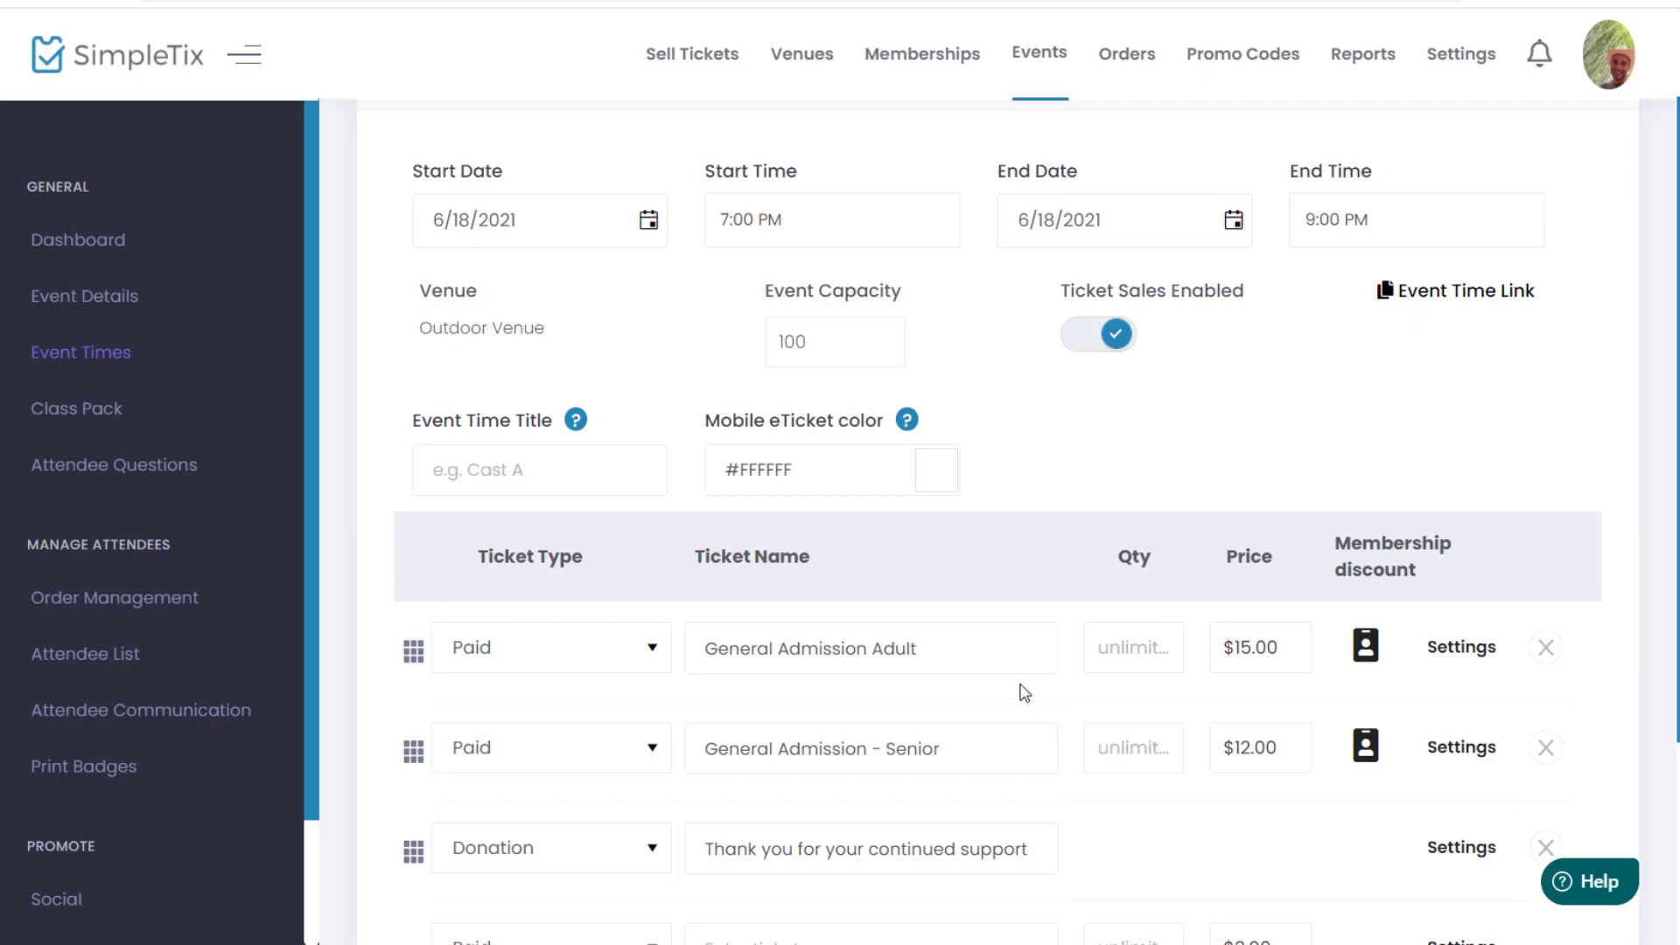
# Step: Try quantities of 50 for the Adult and Senior tickets, then clear both back to unlimited
pyautogui.click(1138, 649)
pyautogui.write('50')
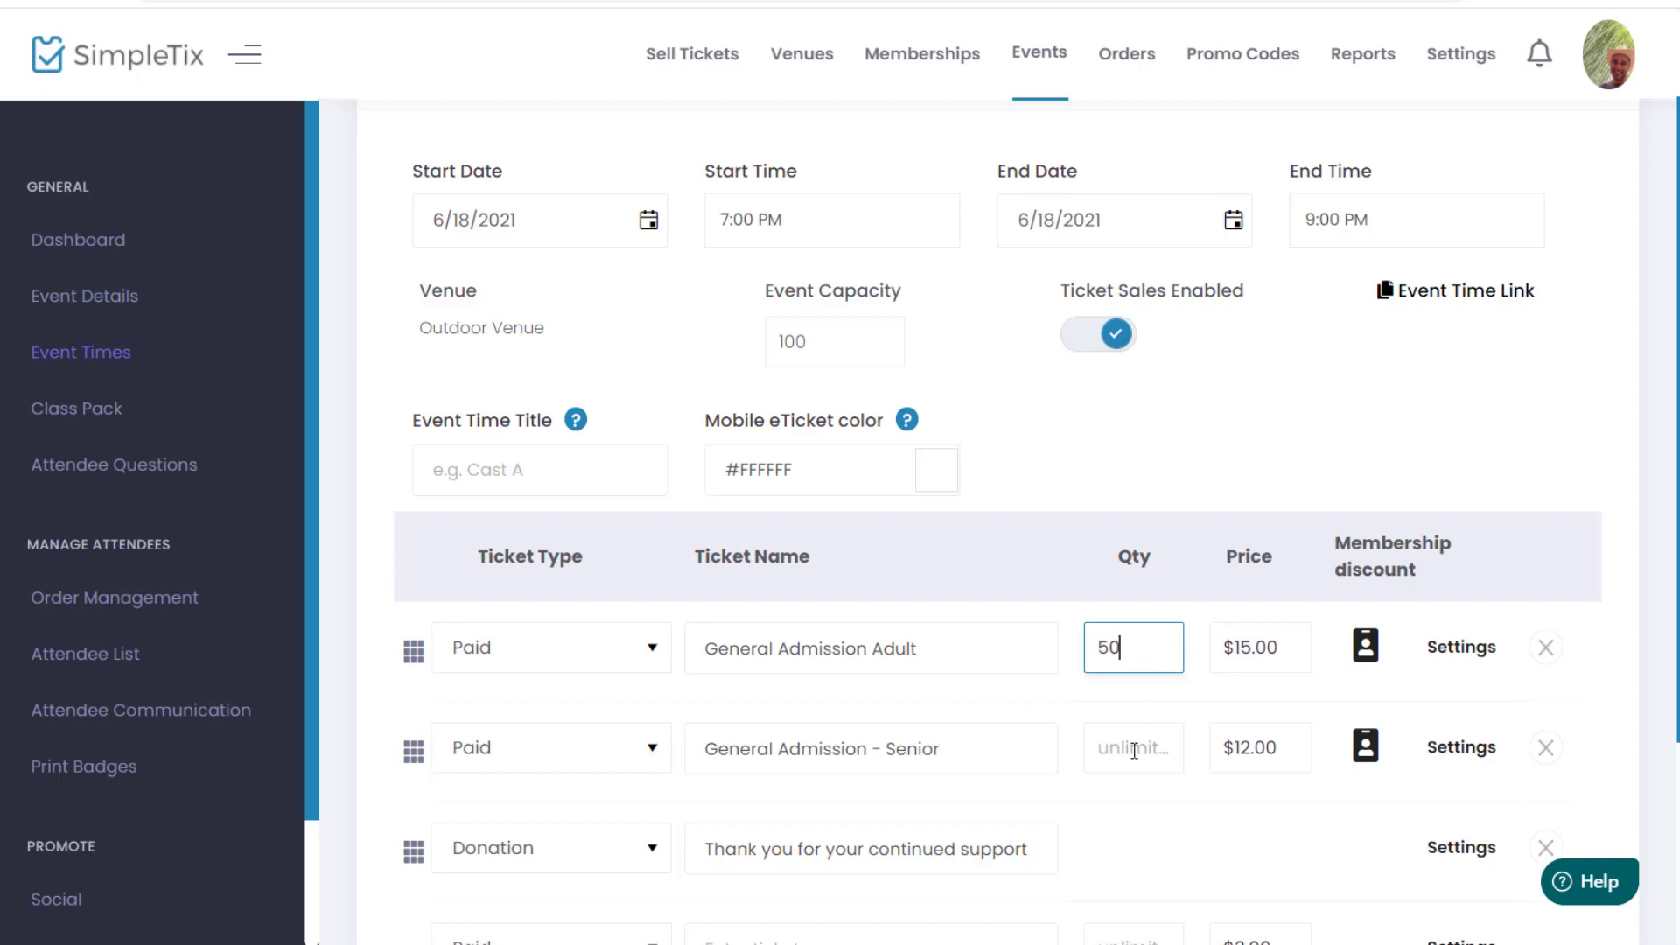
pyautogui.click(1135, 757)
pyautogui.write('50')
pyautogui.click(1130, 479)
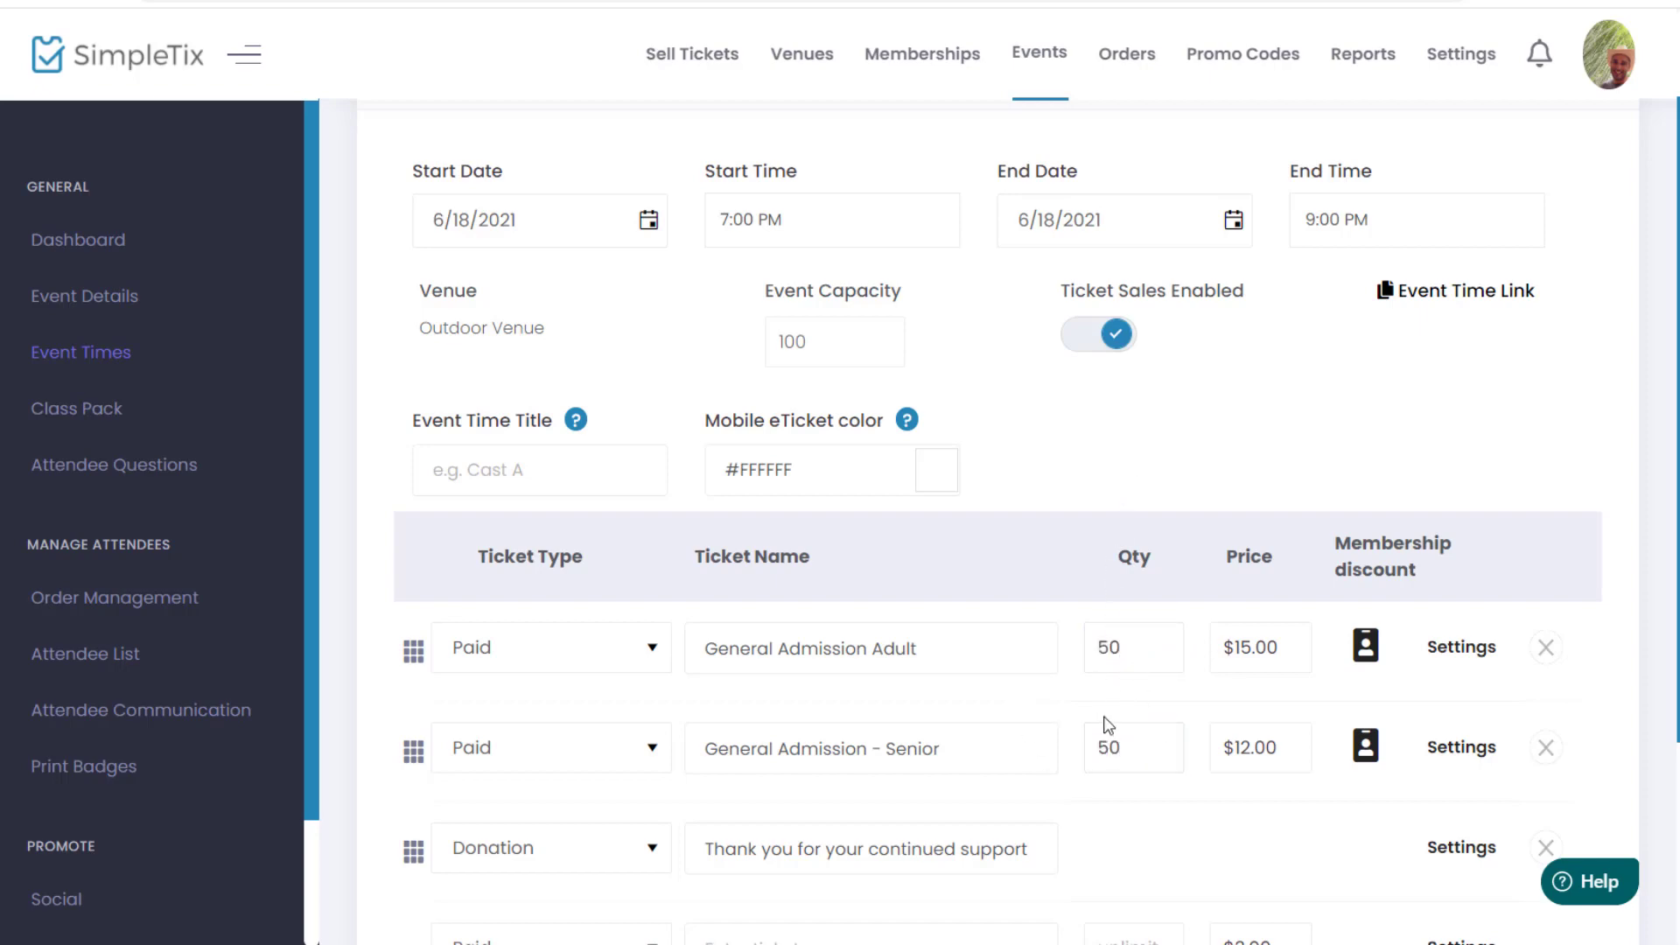
pyautogui.doubleClick(1125, 647)
pyautogui.press('BackSpace')
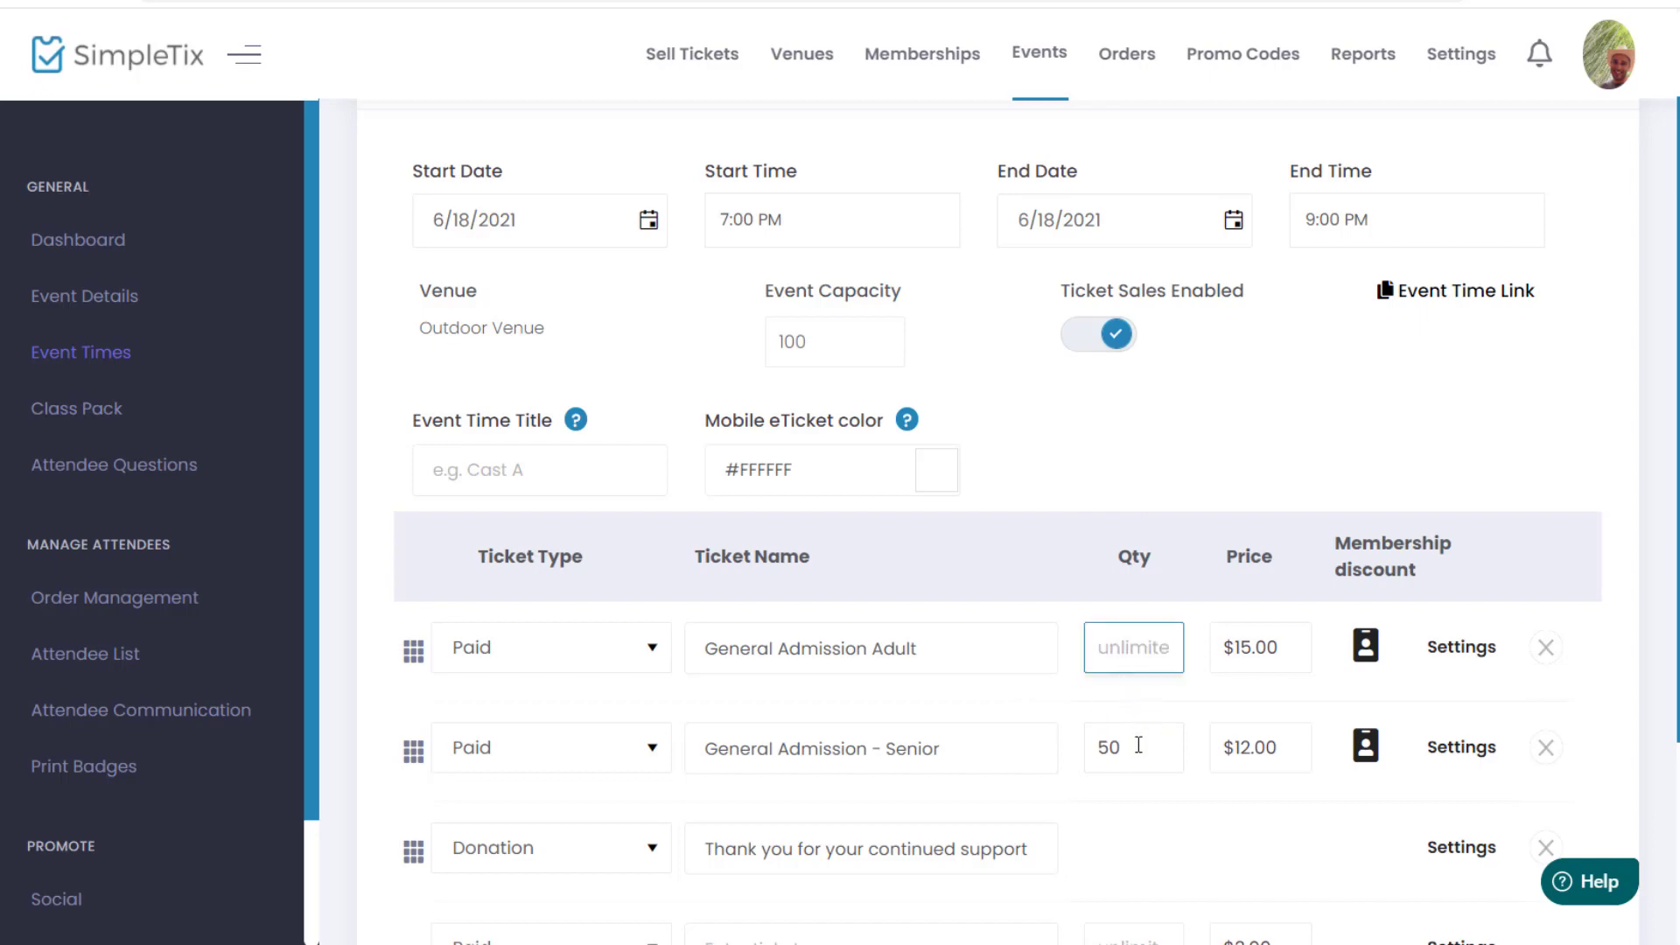
pyautogui.doubleClick(1138, 745)
pyautogui.press('BackSpace')
pyautogui.click(1125, 490)
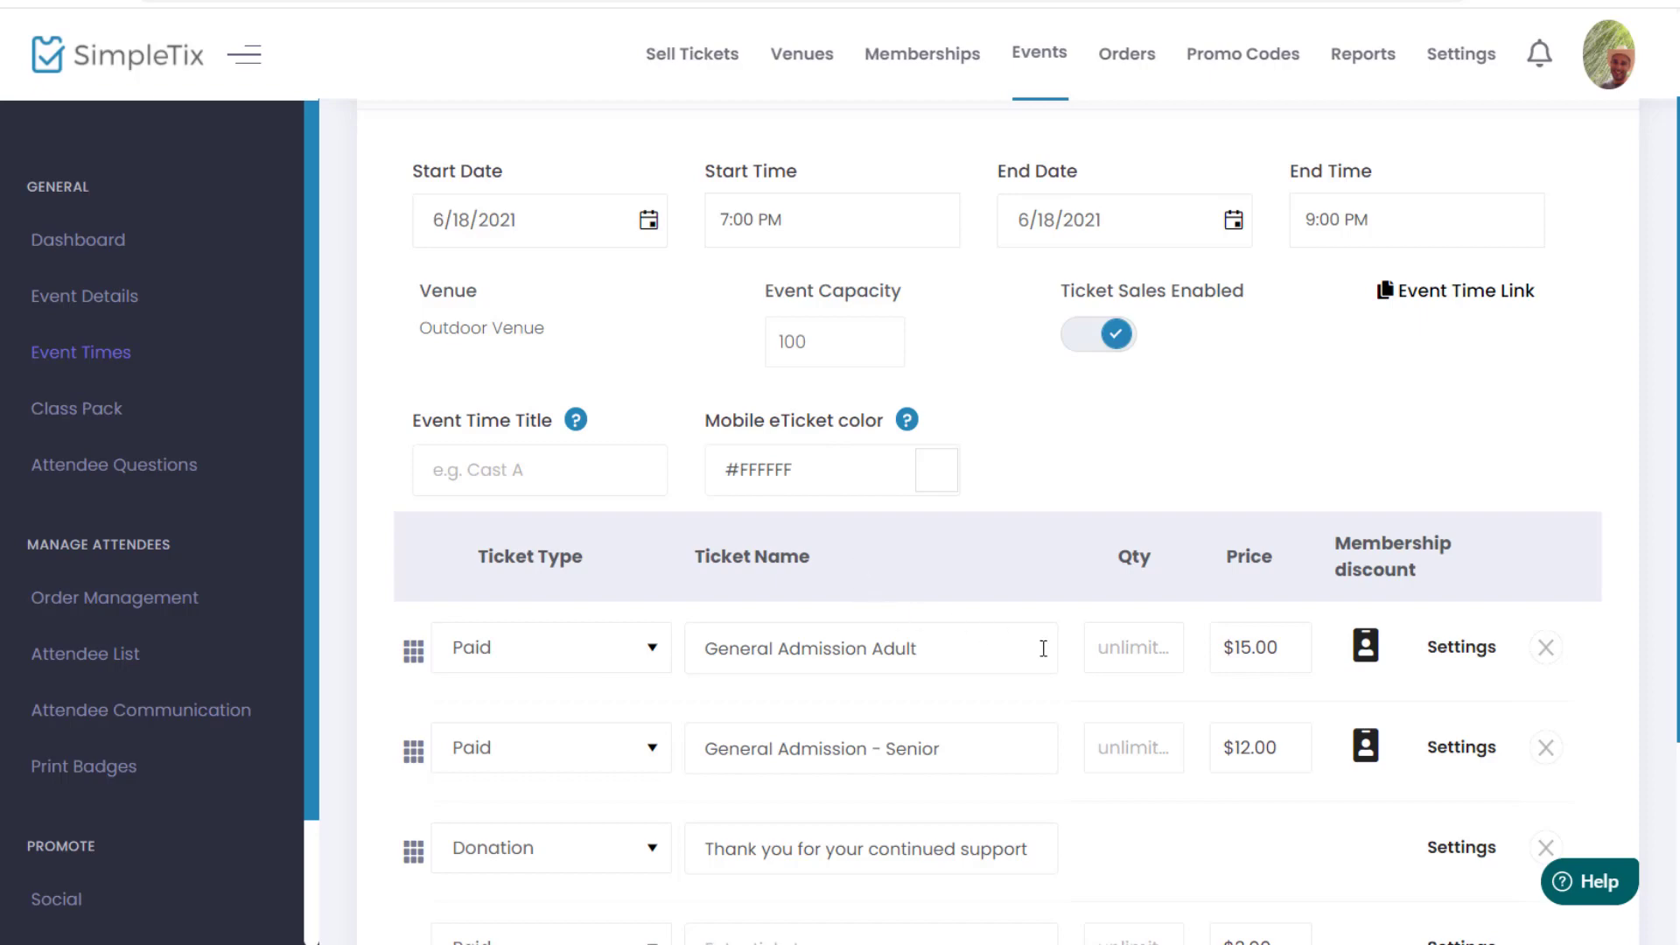
# Step: Enter 80 as the quantity for both the Adult and Senior tickets
pyautogui.click(1131, 656)
pyautogui.write('80')
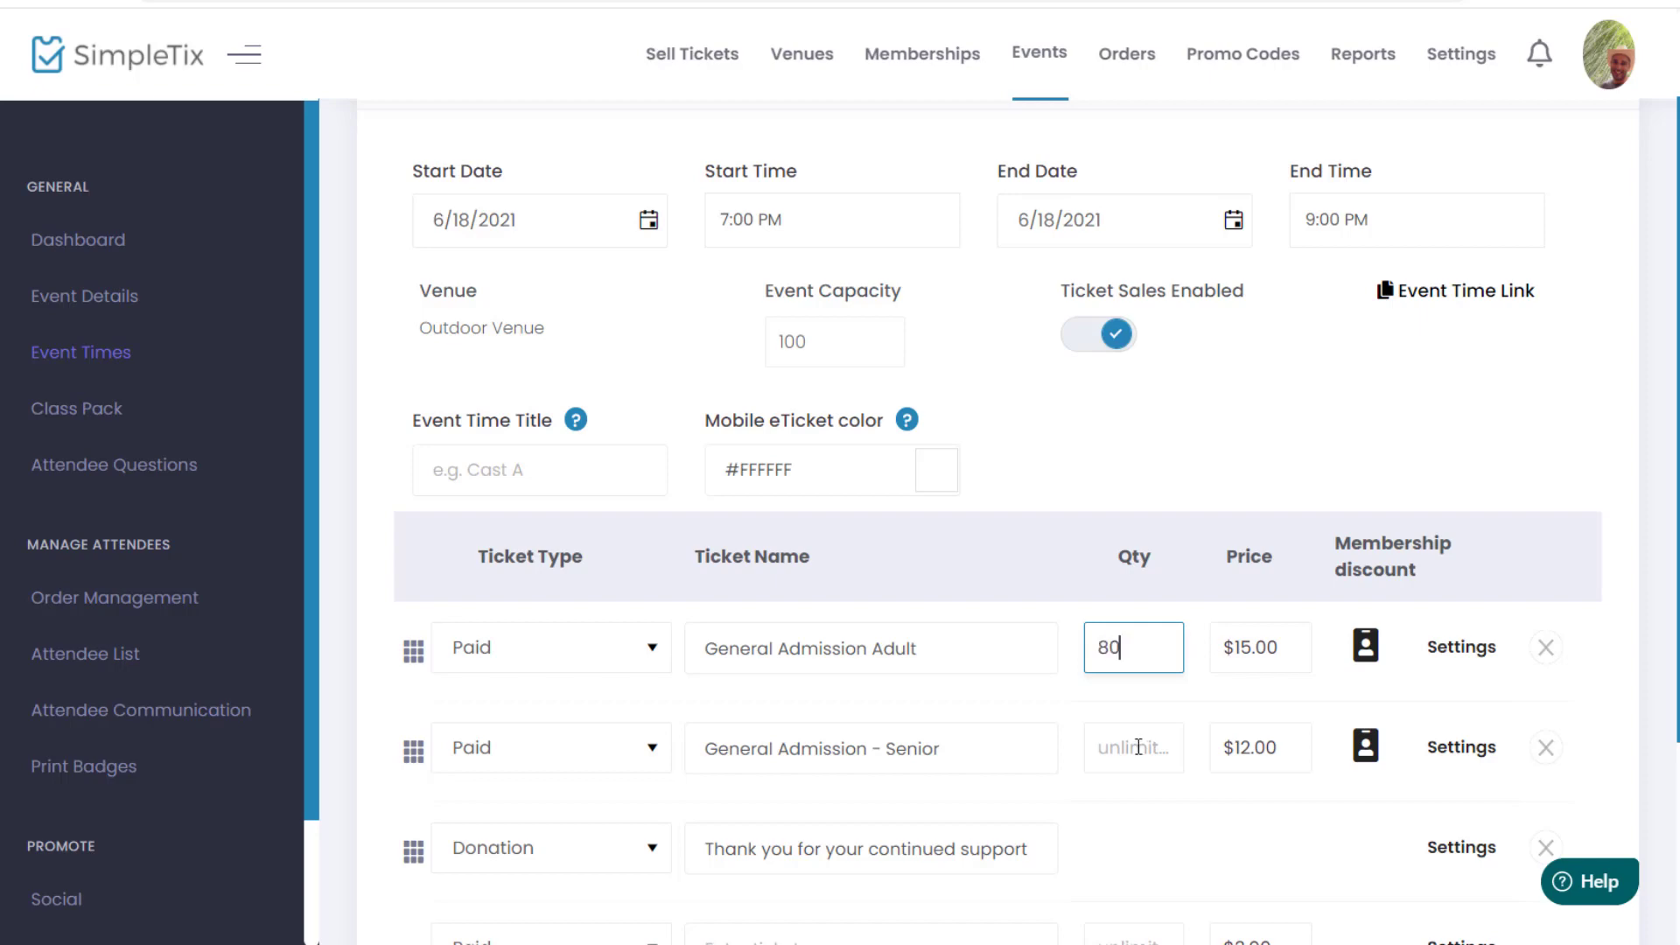
pyautogui.click(1137, 746)
pyautogui.write('80')
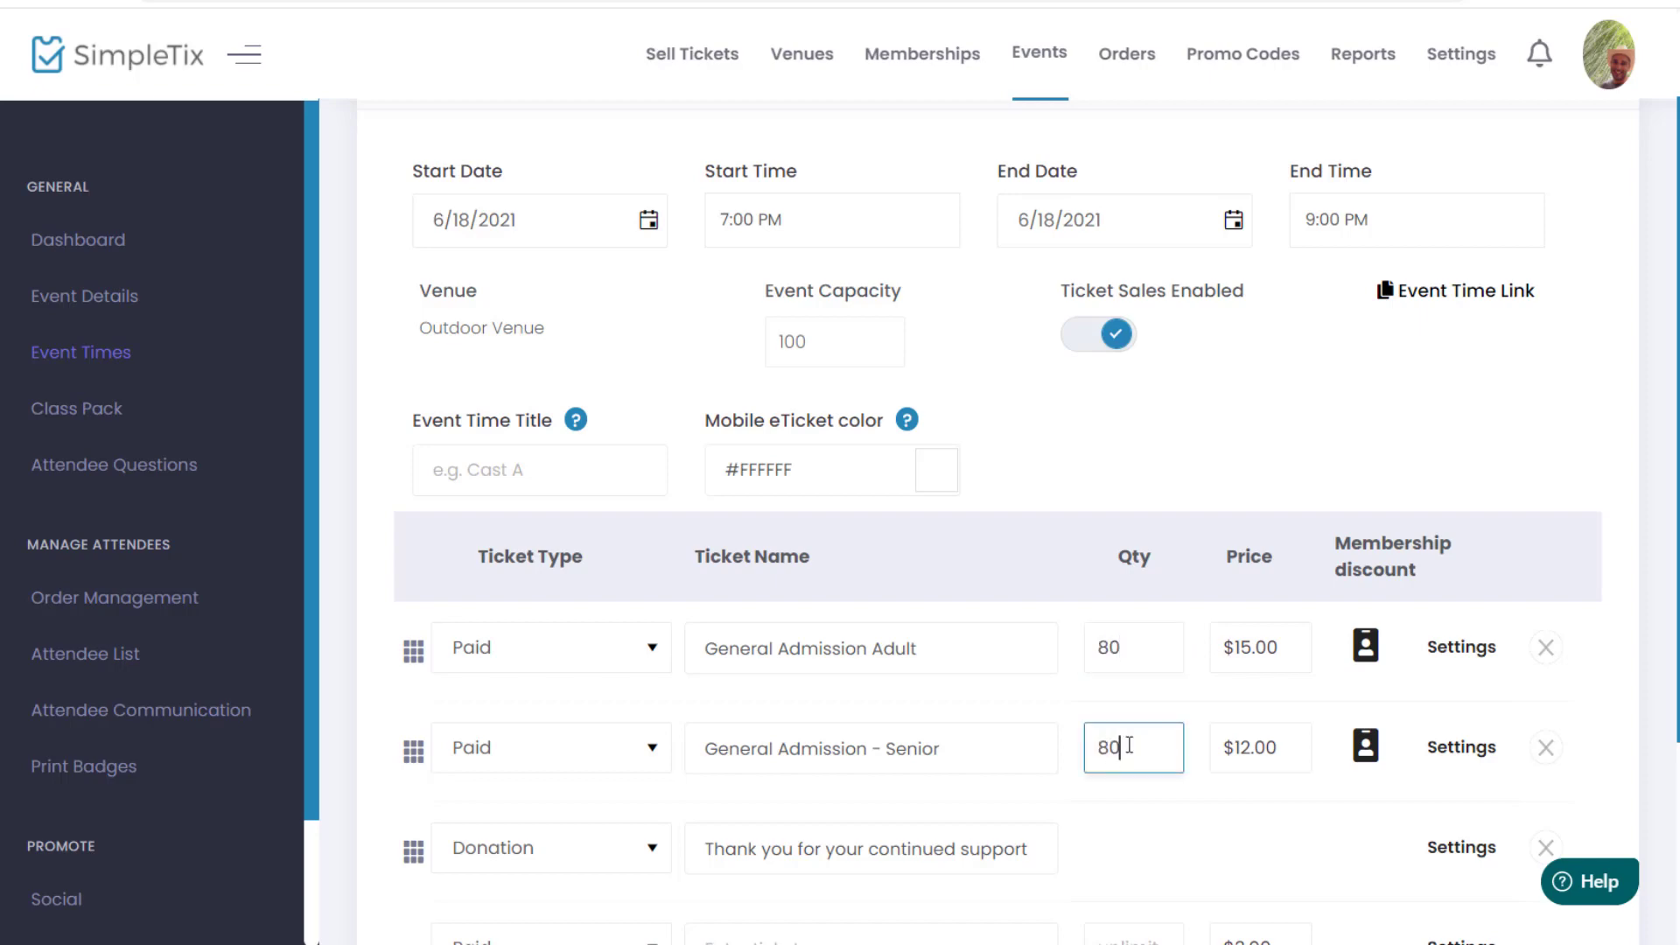
pyautogui.click(1166, 664)
pyautogui.scroll(-2, 1129, 720)
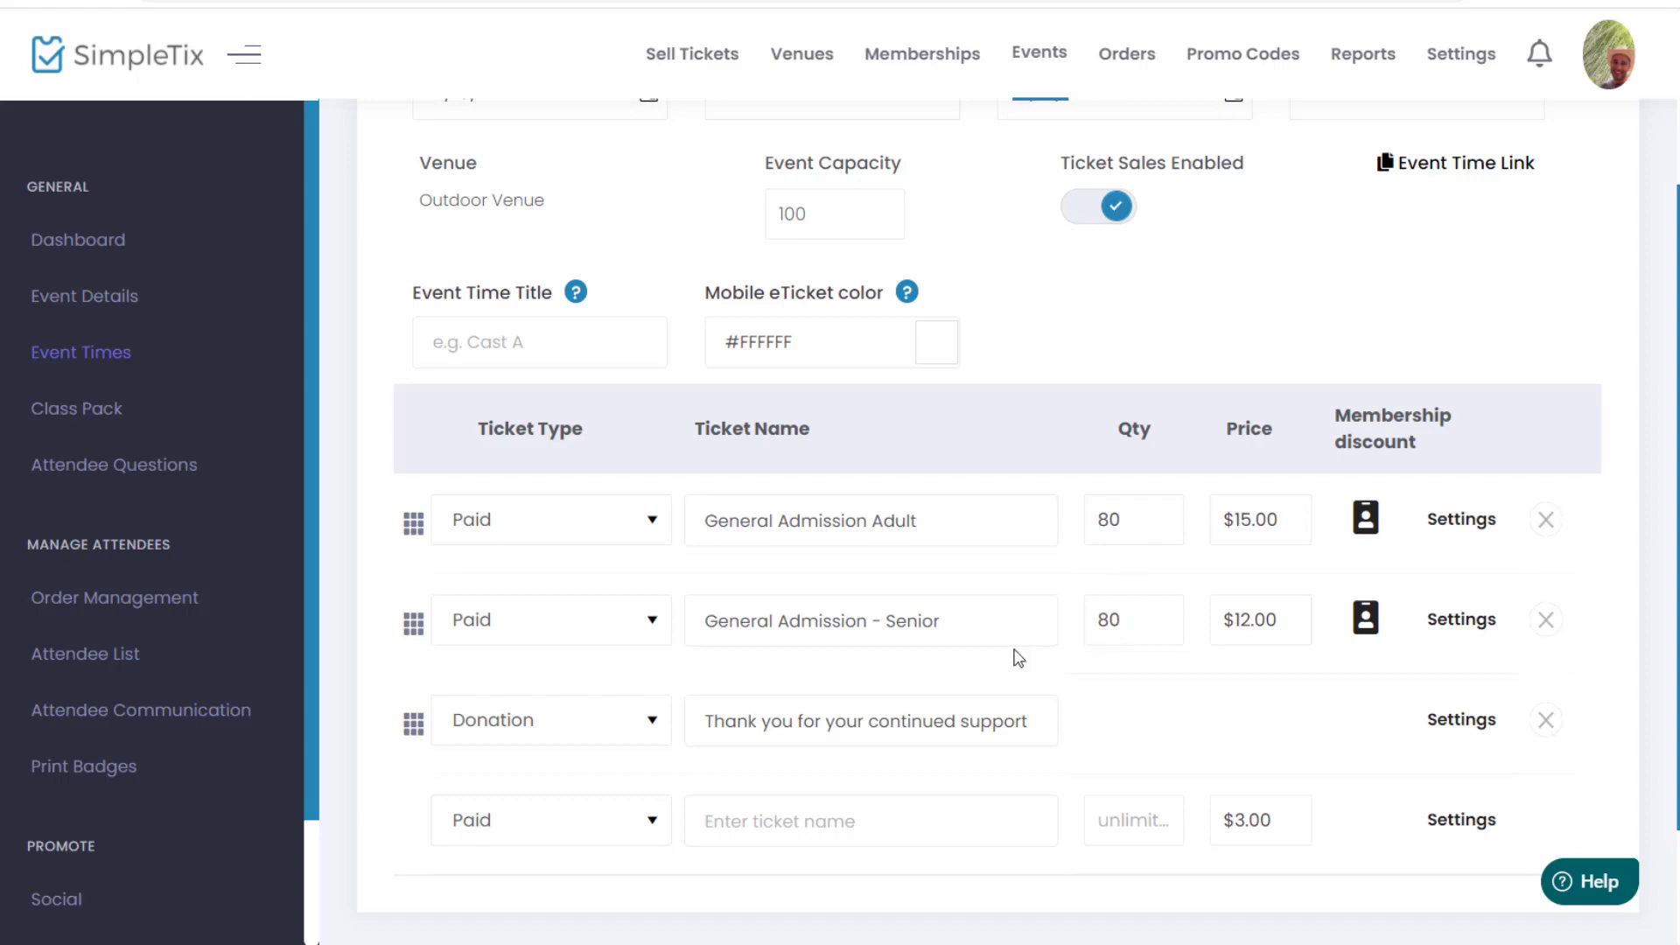
# Step: Delete the General Admission - Senior ticket row and confirm the deletion
pyautogui.click(1546, 620)
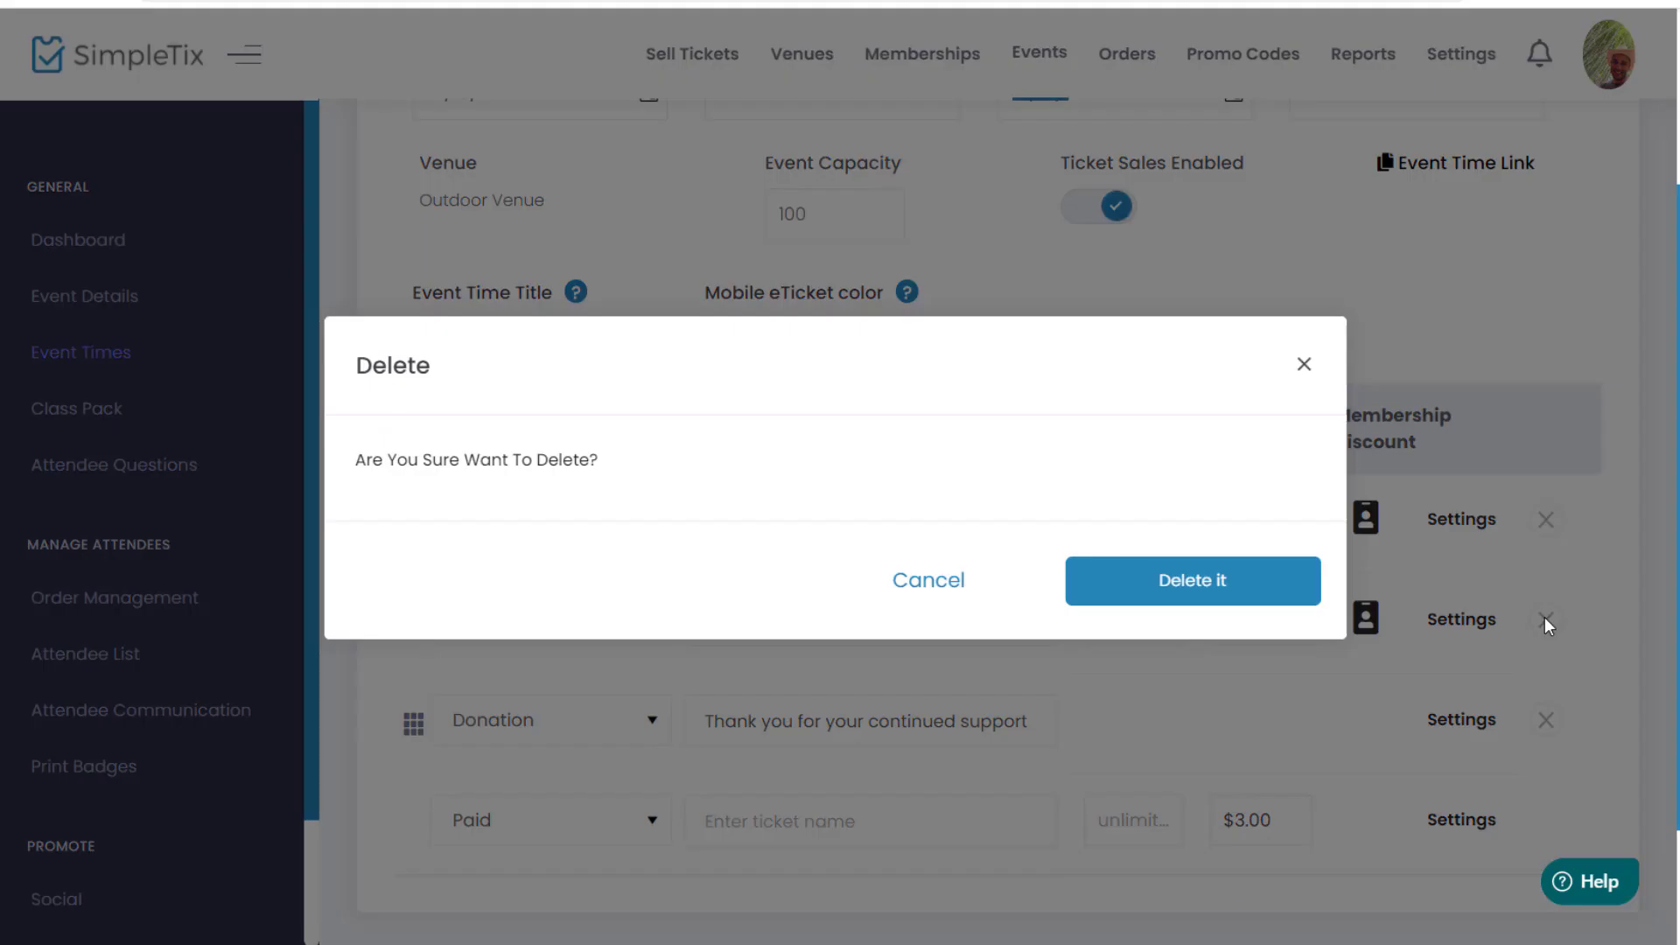
pyautogui.click(1181, 595)
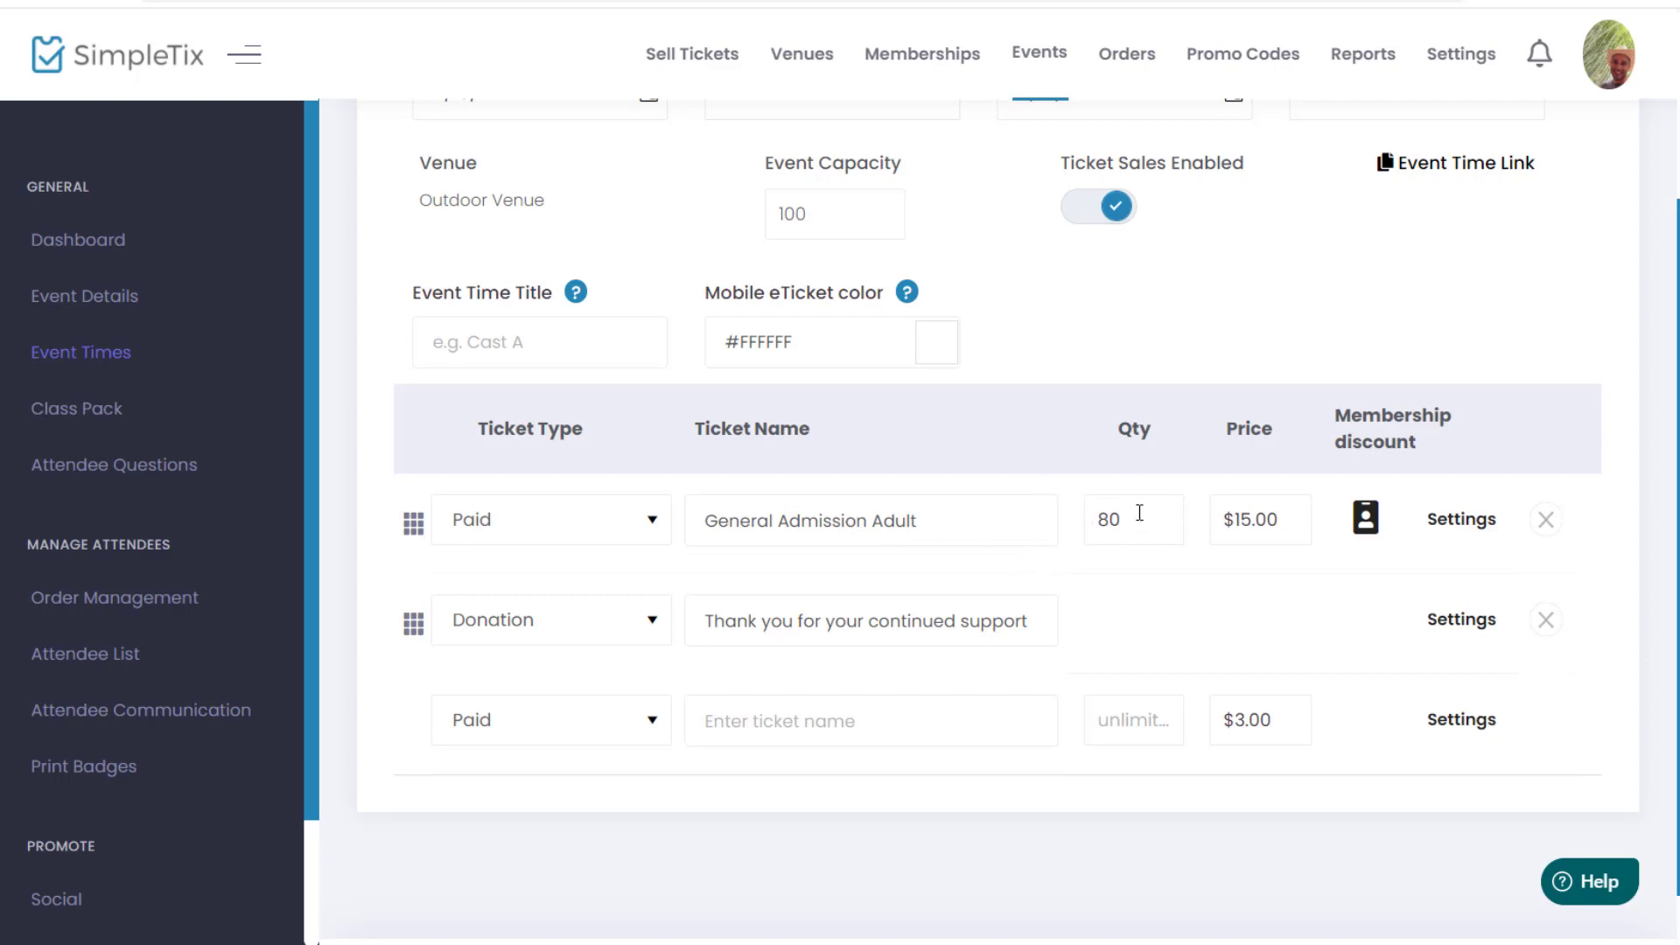
# Step: Add a ticket named VIP in the empty row with quantity 20 and price 0
pyautogui.click(803, 721)
pyautogui.write('VIP')
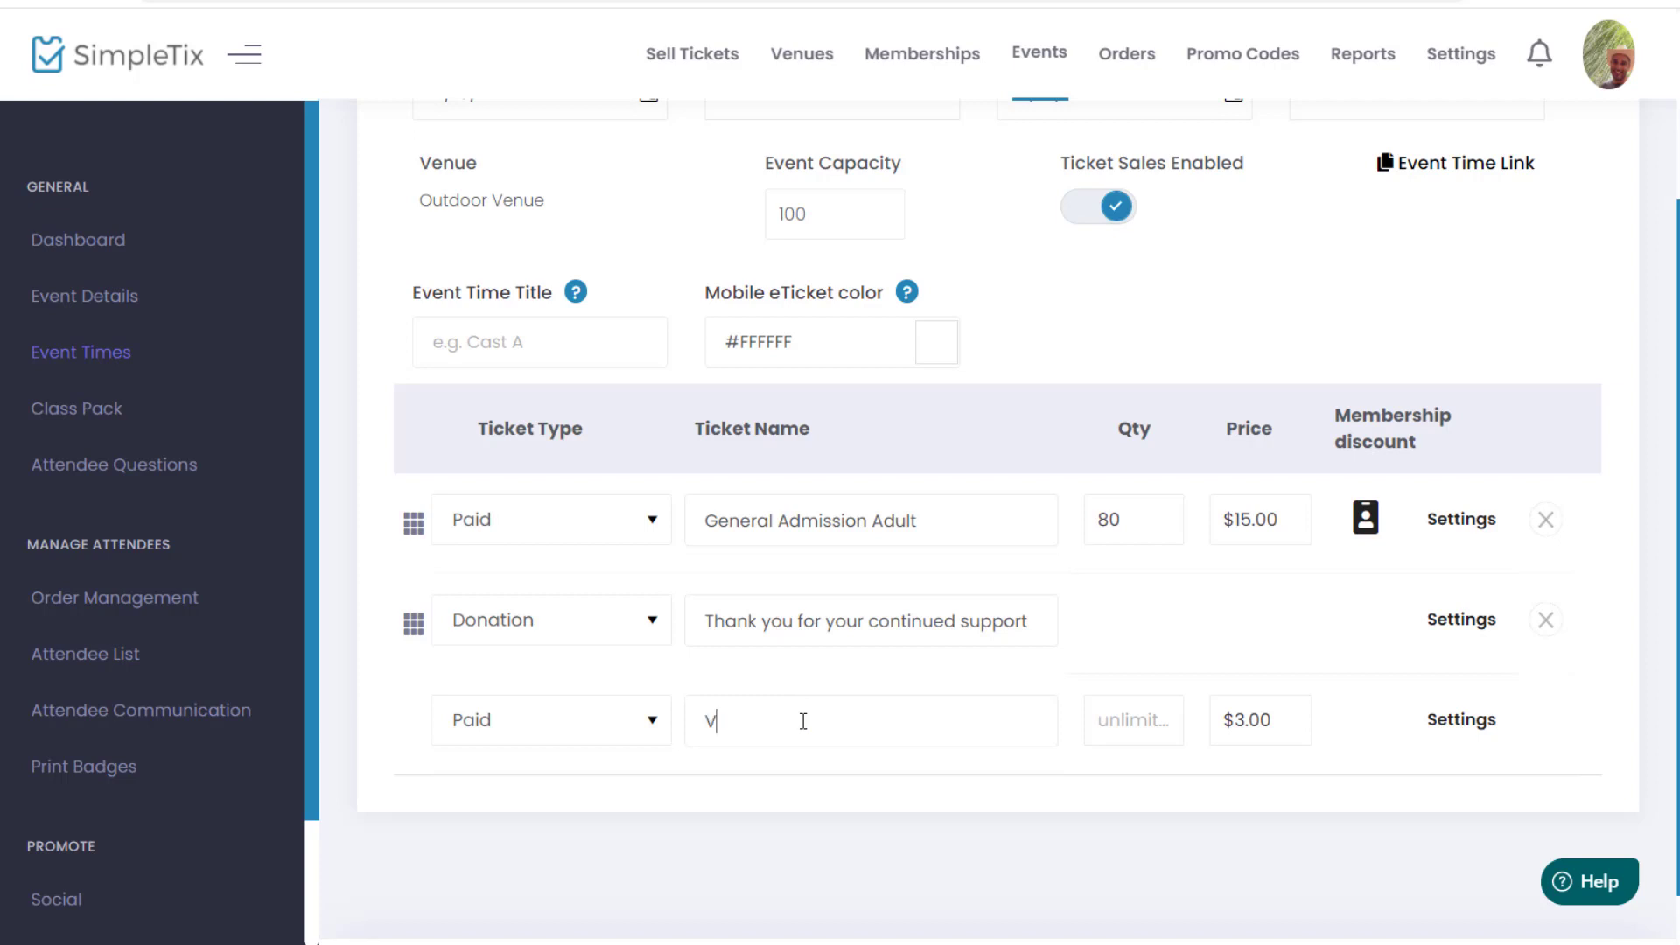
pyautogui.click(1129, 722)
pyautogui.write('20')
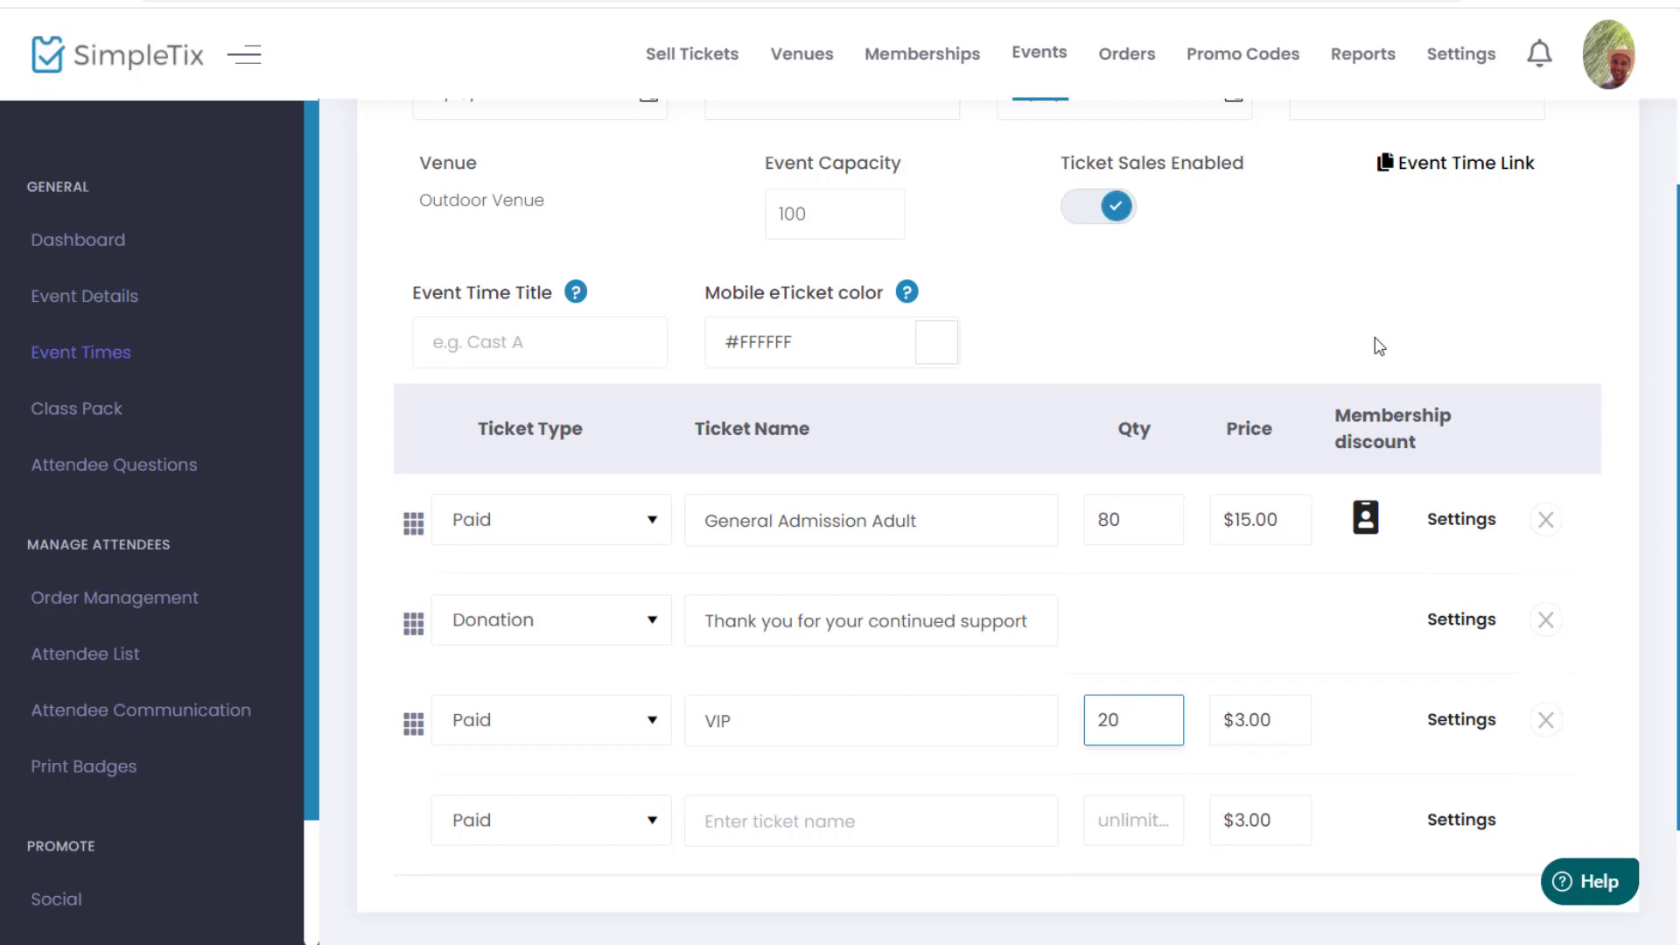
pyautogui.click(1380, 346)
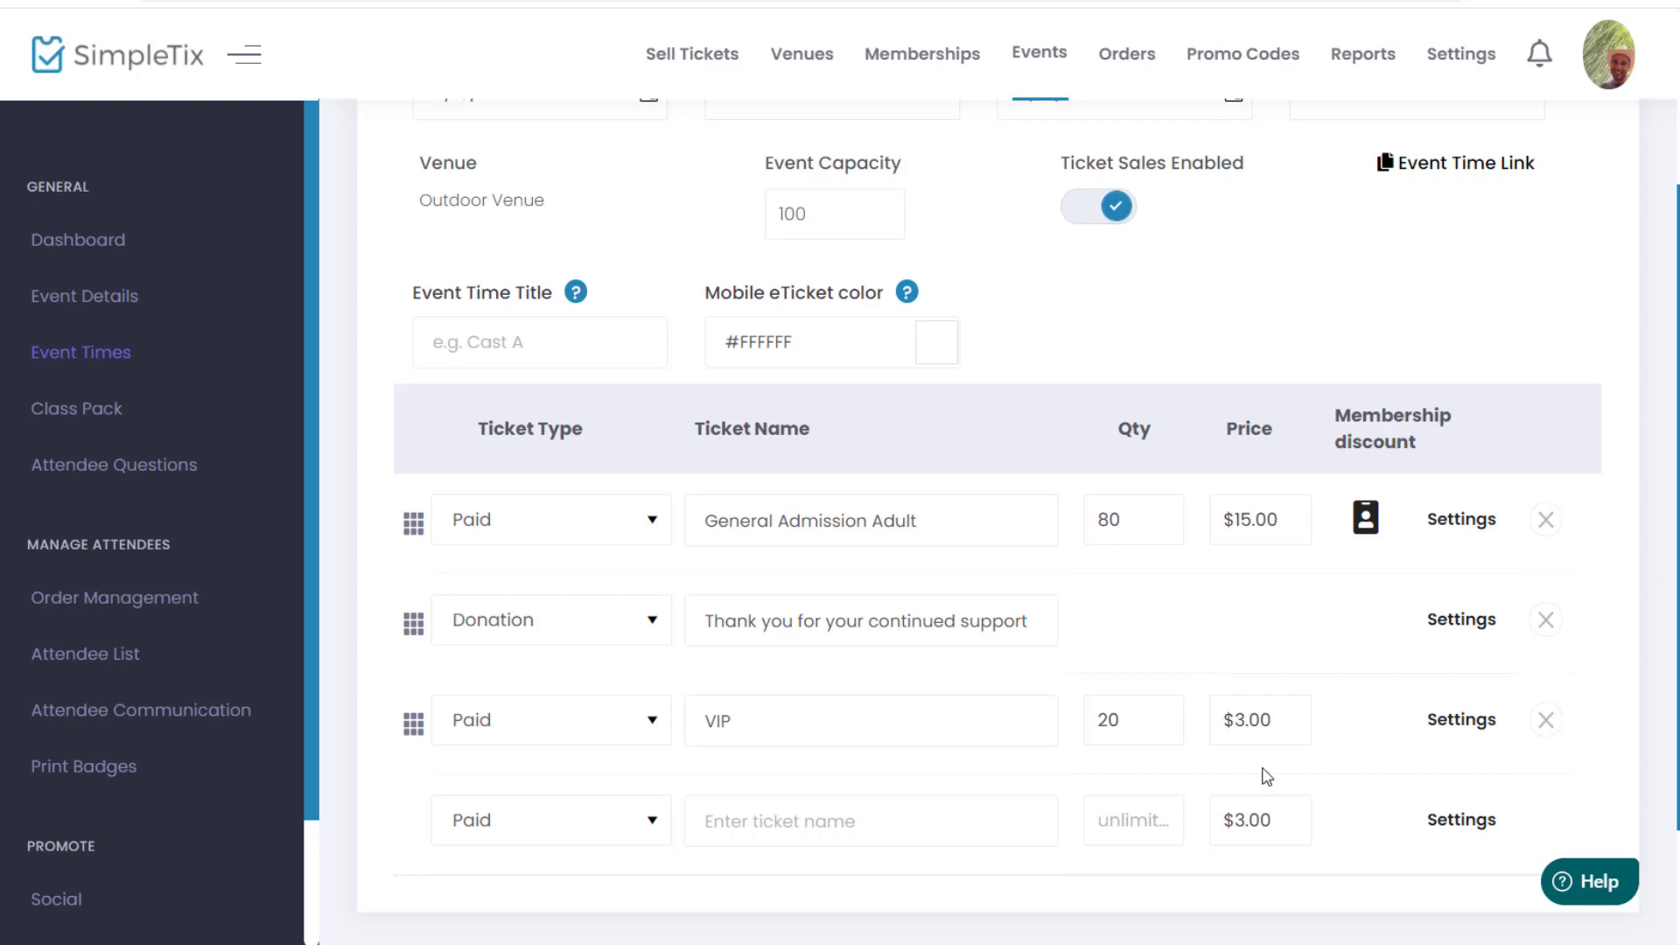
pyautogui.click(1262, 698)
pyautogui.write('0')
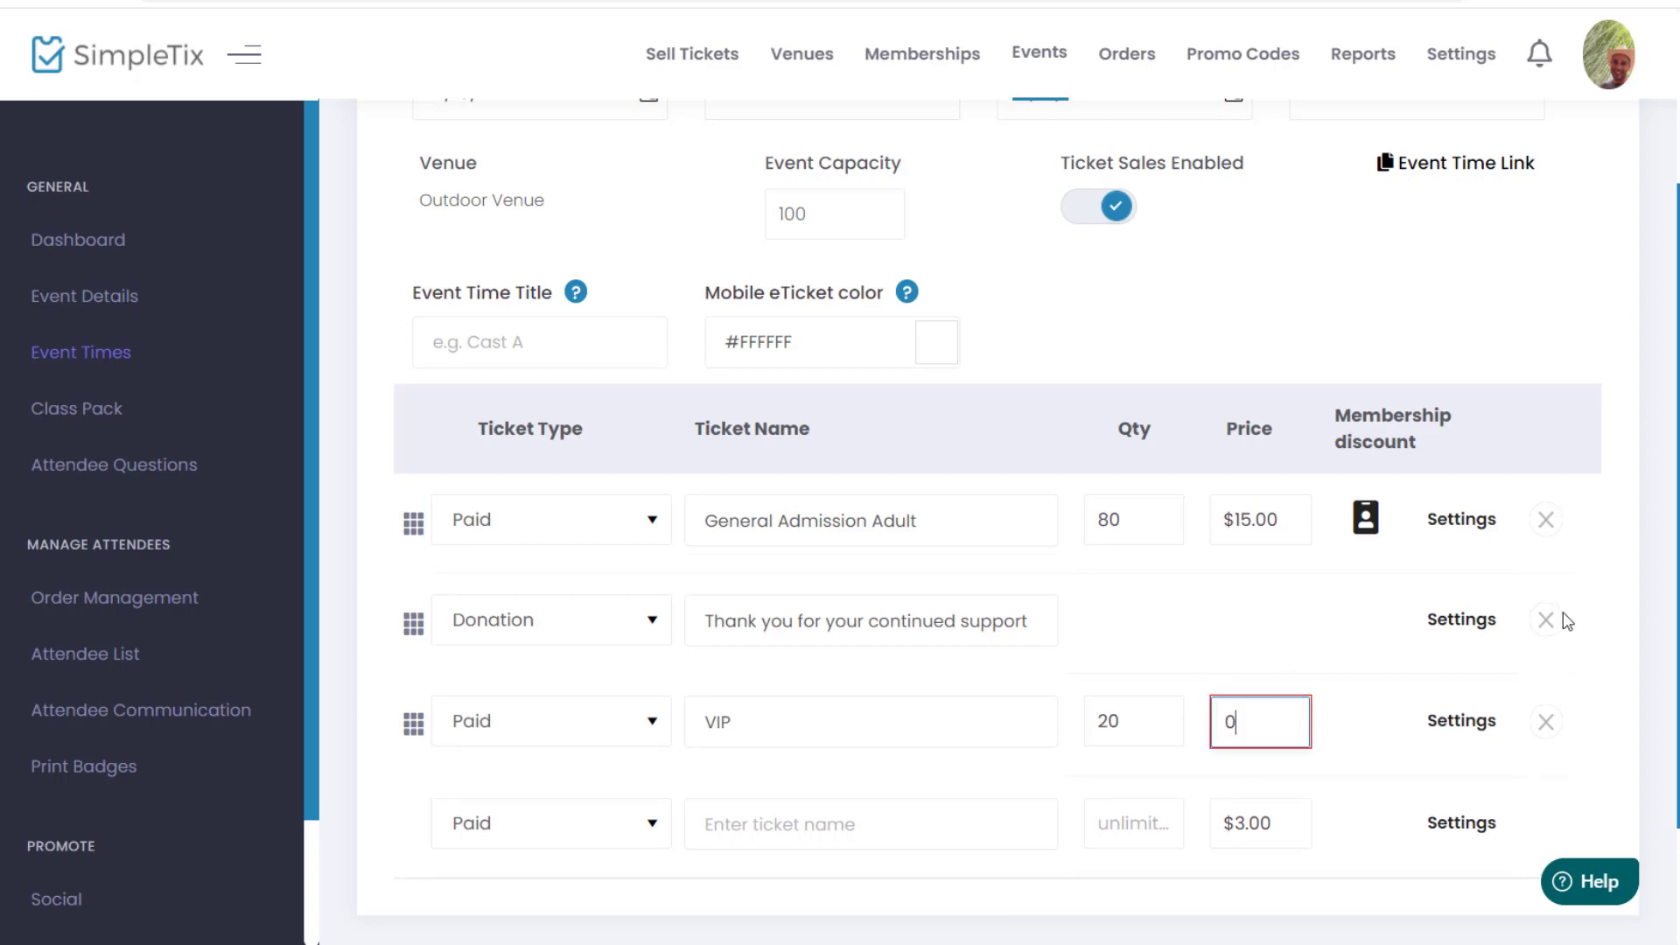
# Step: In the VIP ticket's settings, enable 'Password protect this ticket' and enter an access password
pyautogui.click(1459, 726)
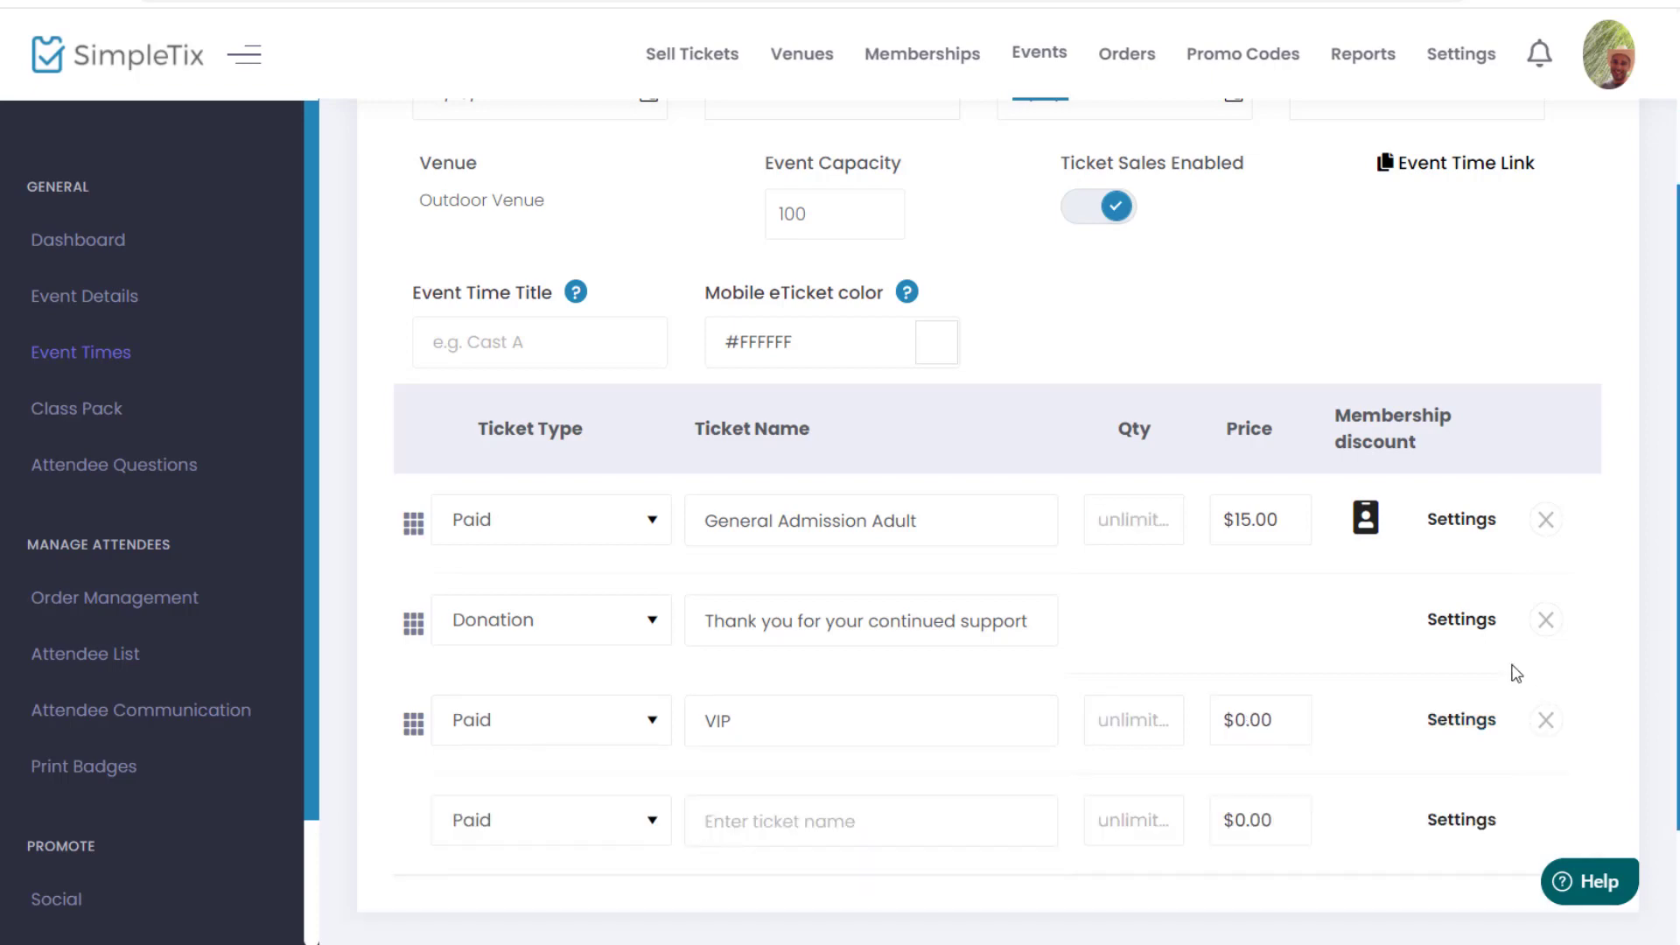
pyautogui.click(1459, 722)
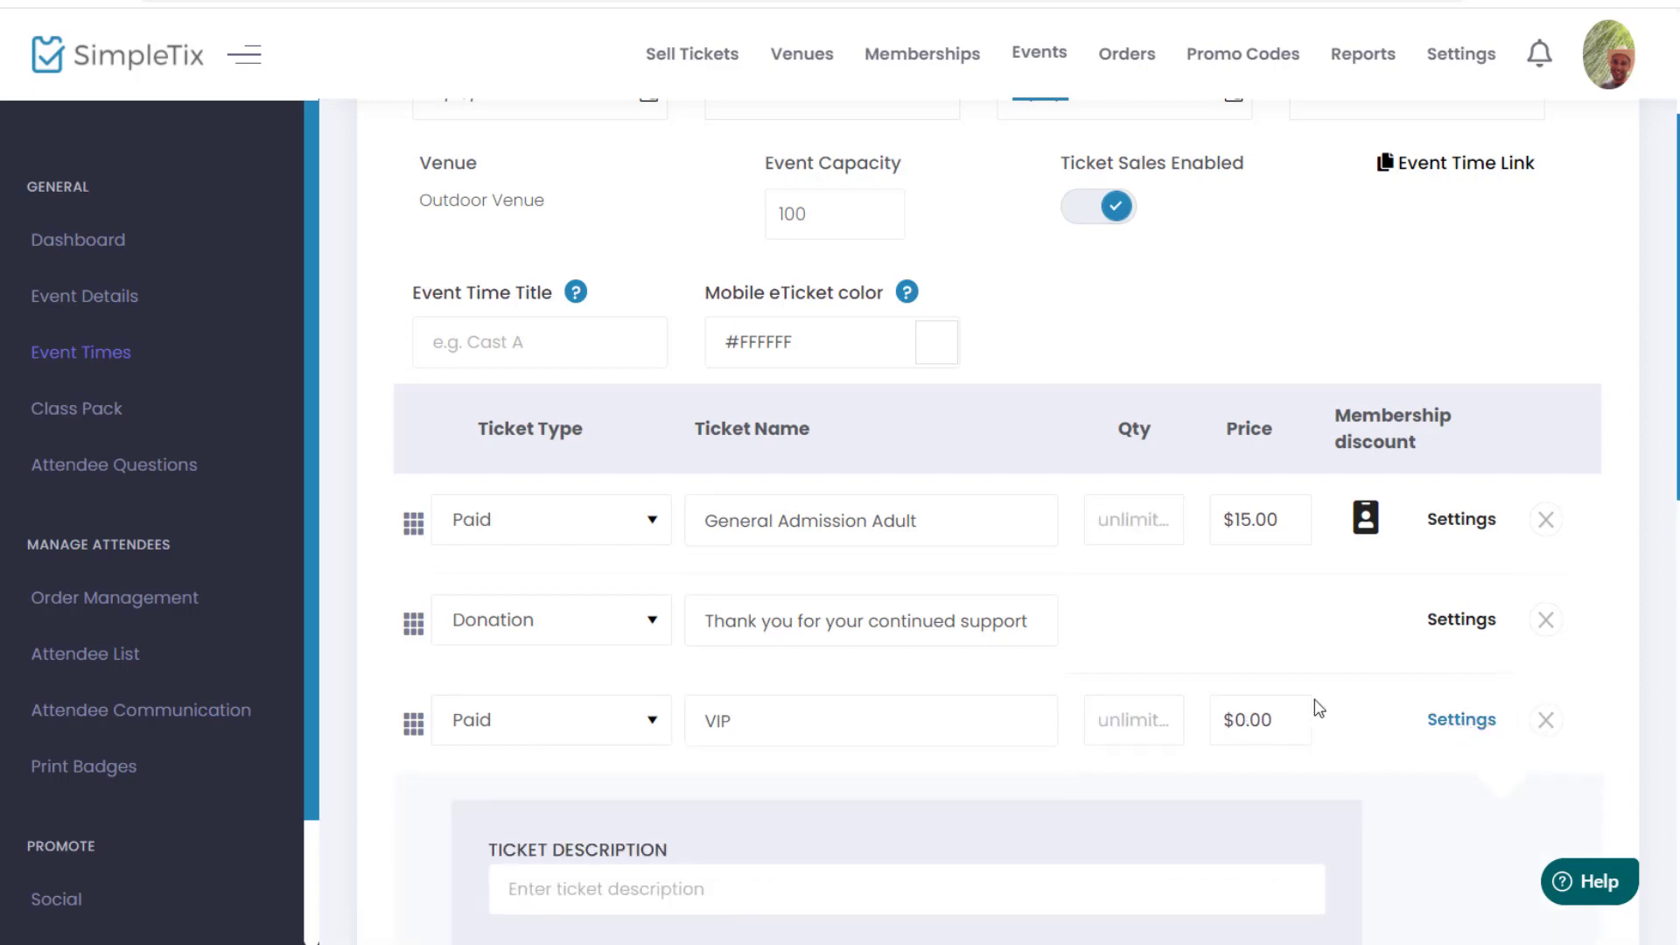
pyautogui.scroll(-9, 1312, 701)
pyautogui.scroll(-1, 1309, 704)
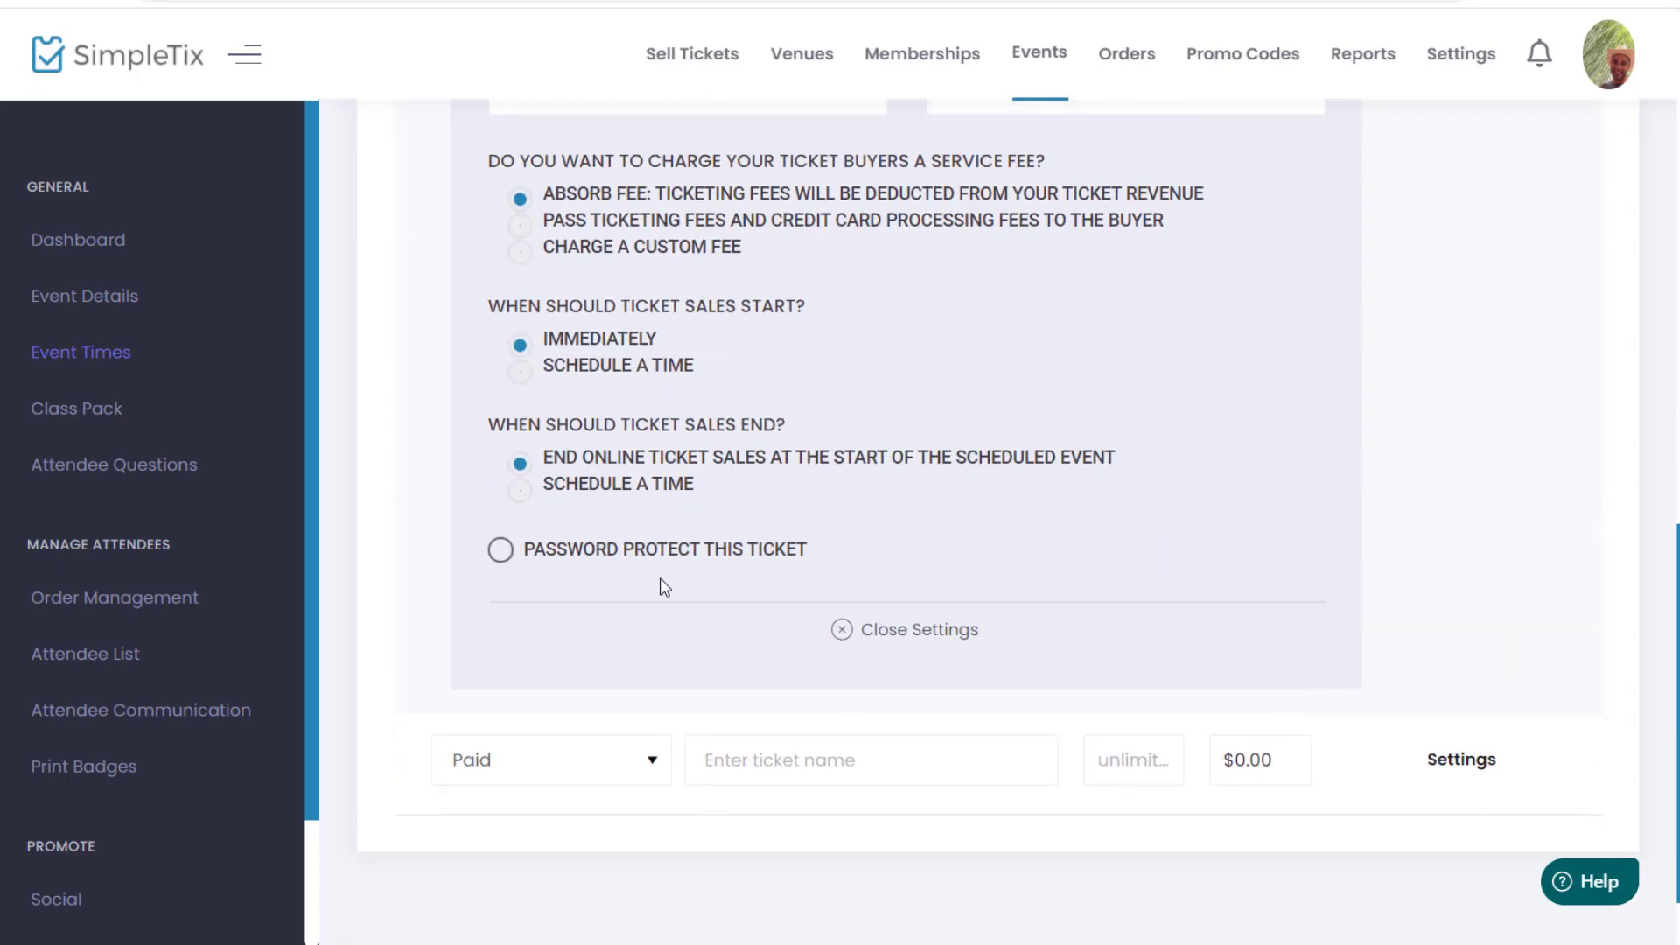
pyautogui.click(667, 549)
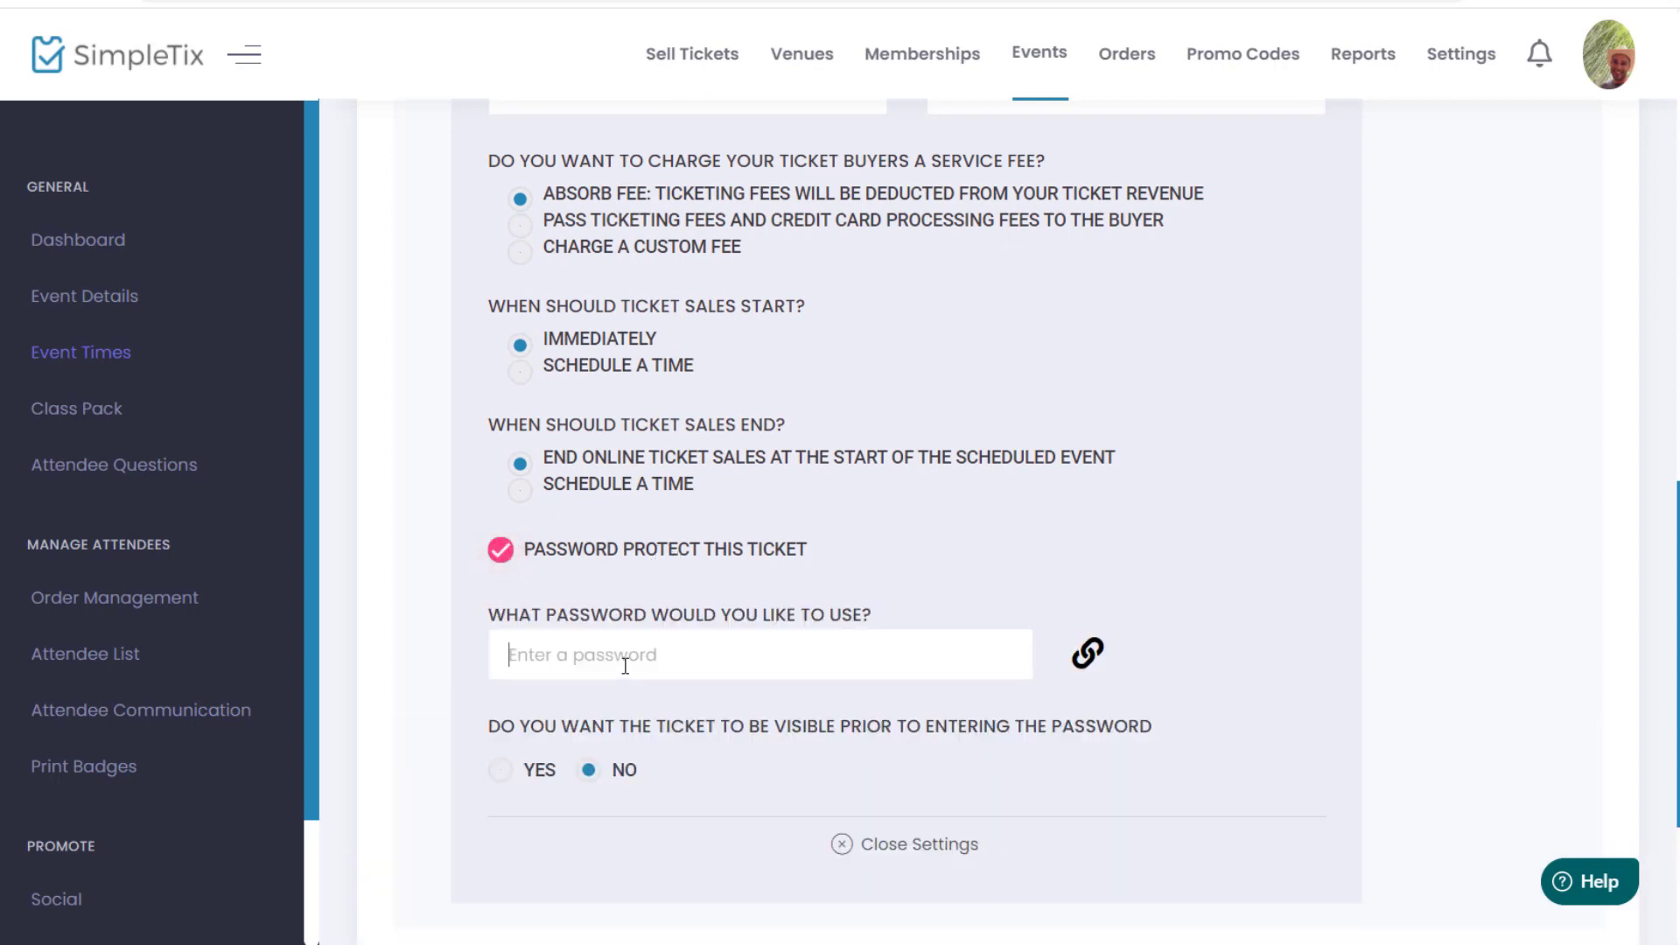
pyautogui.click(585, 670)
pyautogui.write('VIP')
pyautogui.scroll(3, 1182, 507)
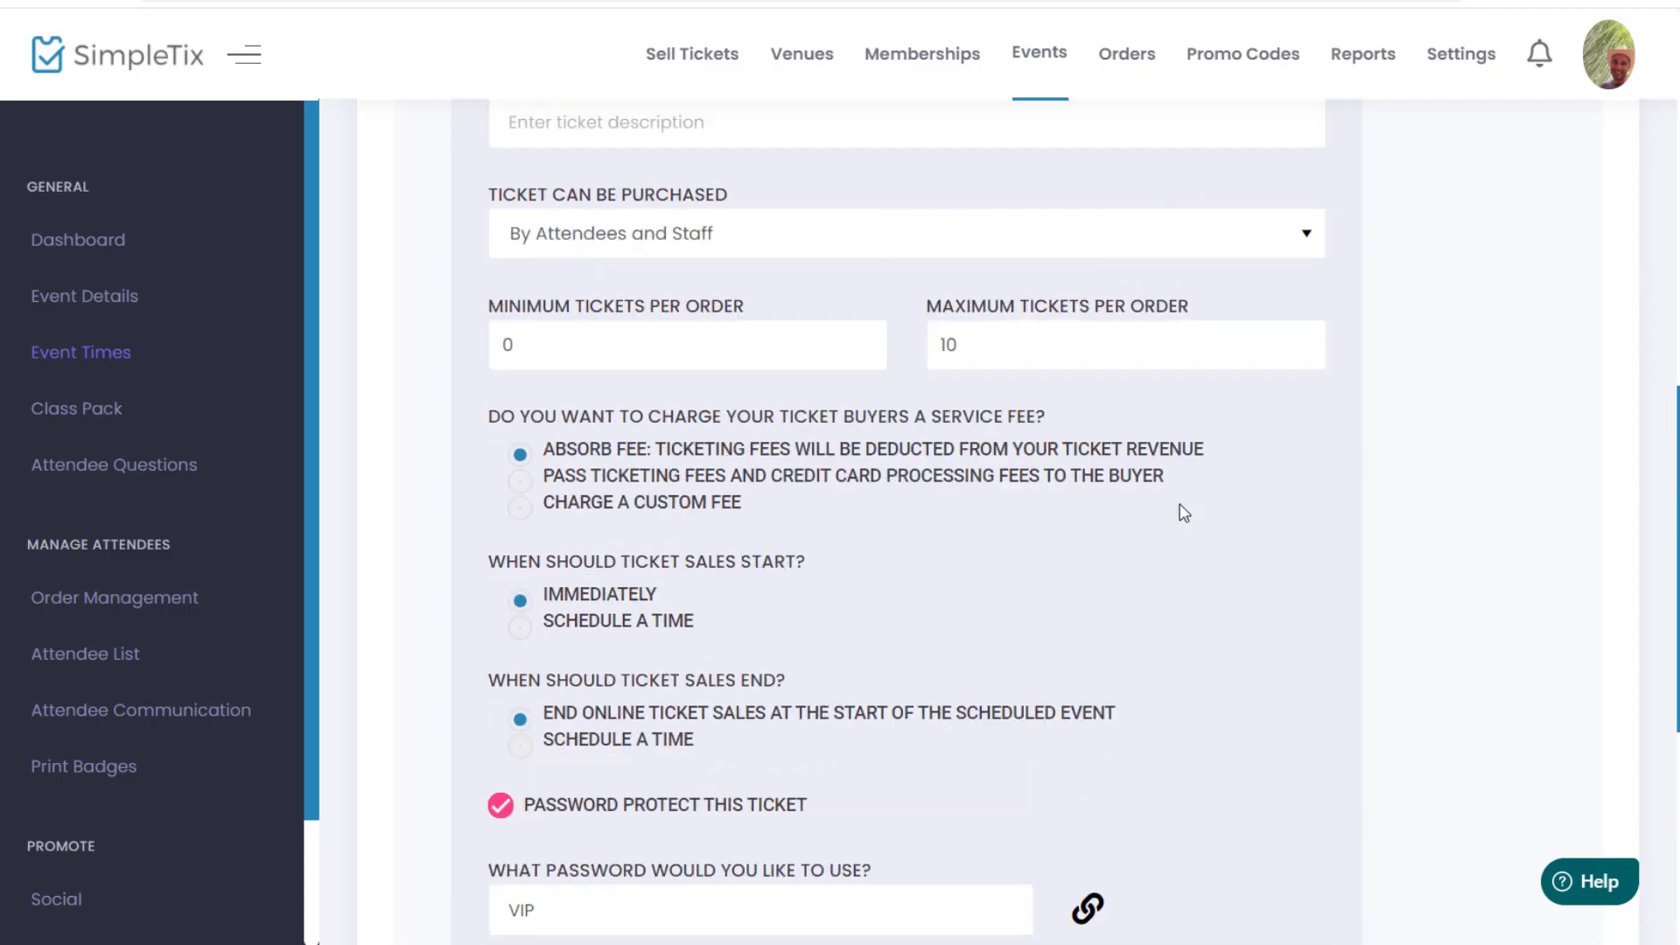
pyautogui.scroll(-4, 1182, 508)
pyautogui.scroll(8, 701, 585)
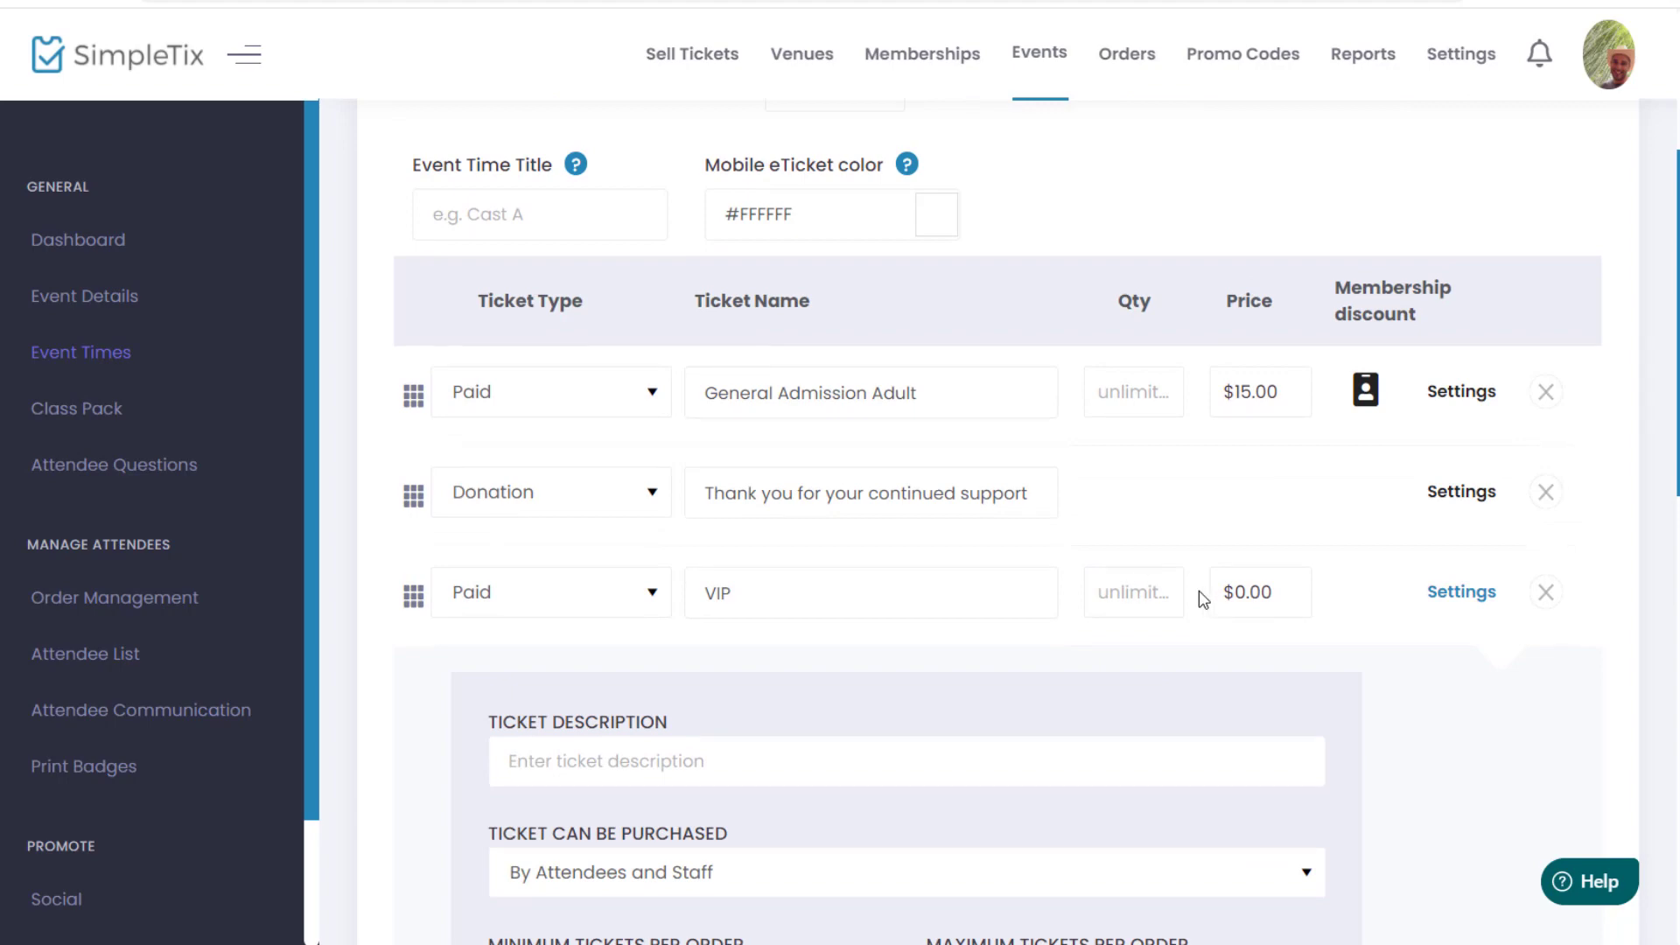
# Step: Copy the link address of the VIP ticket's password access link
pyautogui.scroll(-5, 1159, 593)
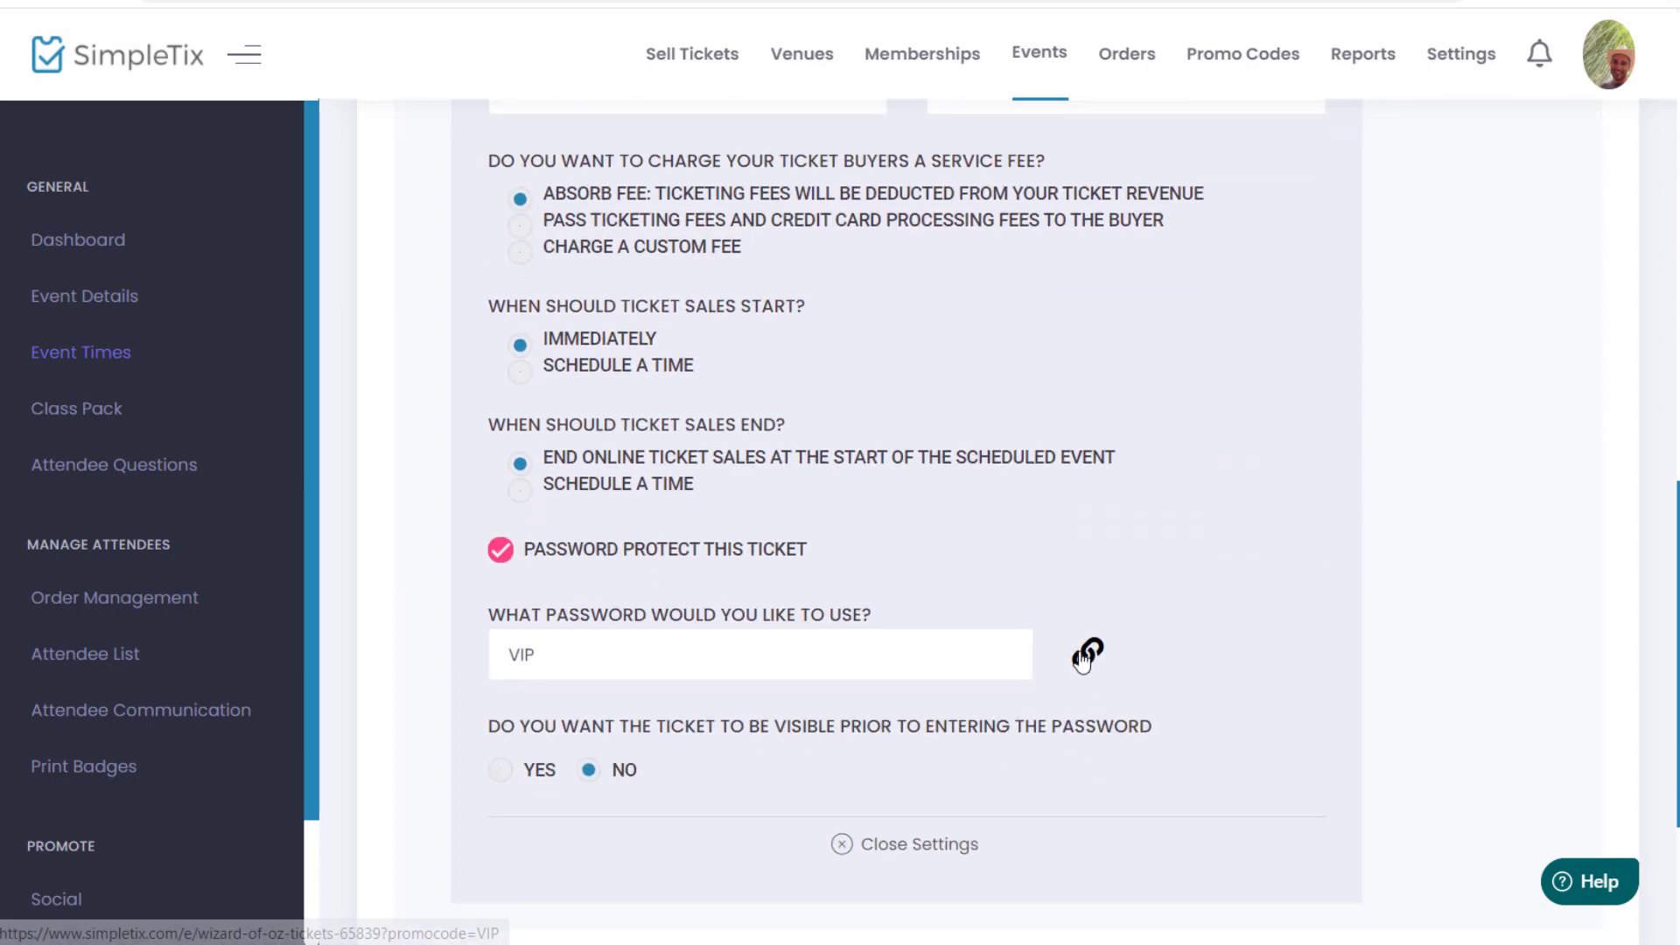
pyautogui.rightClick(1087, 658)
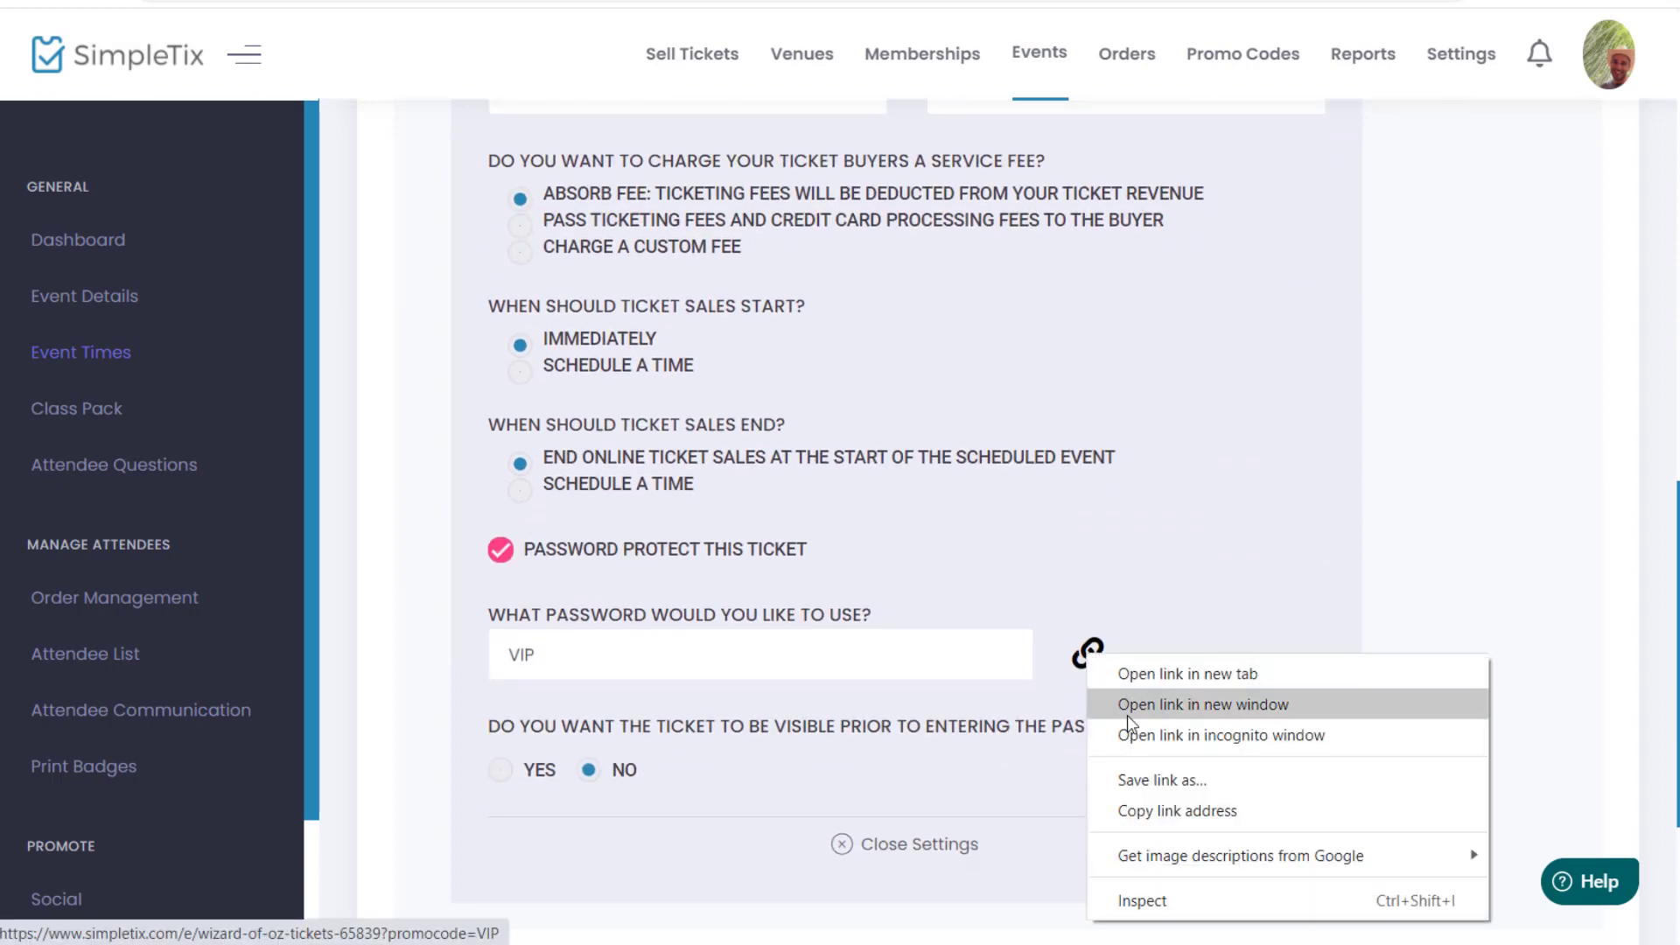
pyautogui.click(1168, 806)
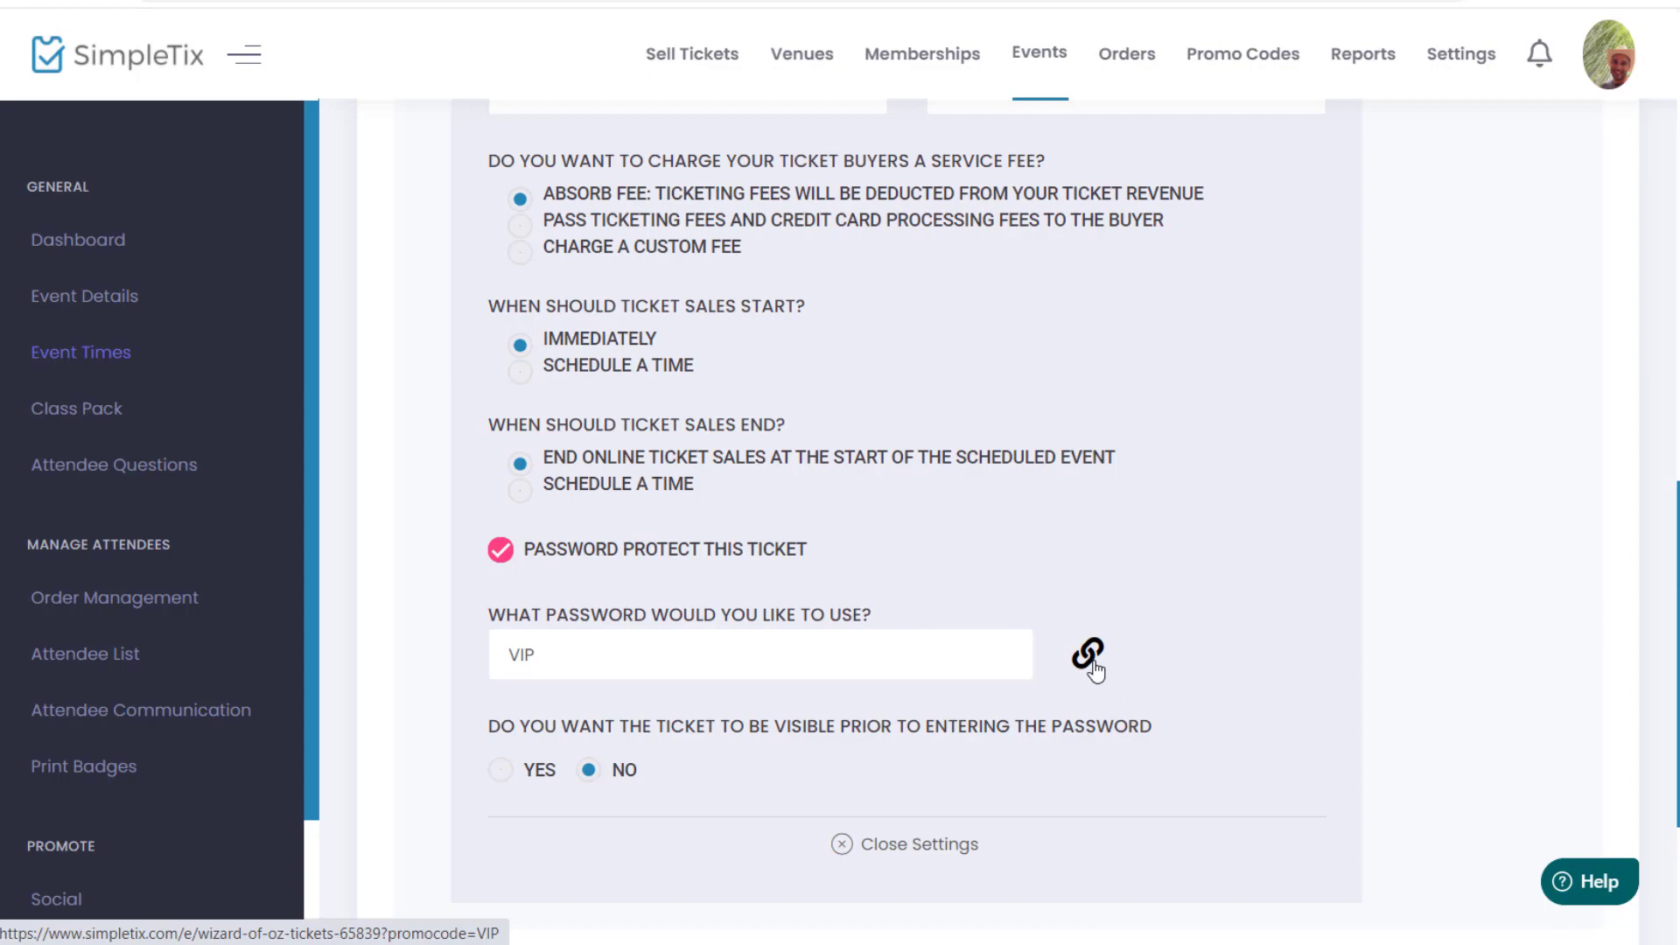
# Step: Save the event time and add the VIP ticket type to the other 2 event times
pyautogui.scroll(8, 1117, 611)
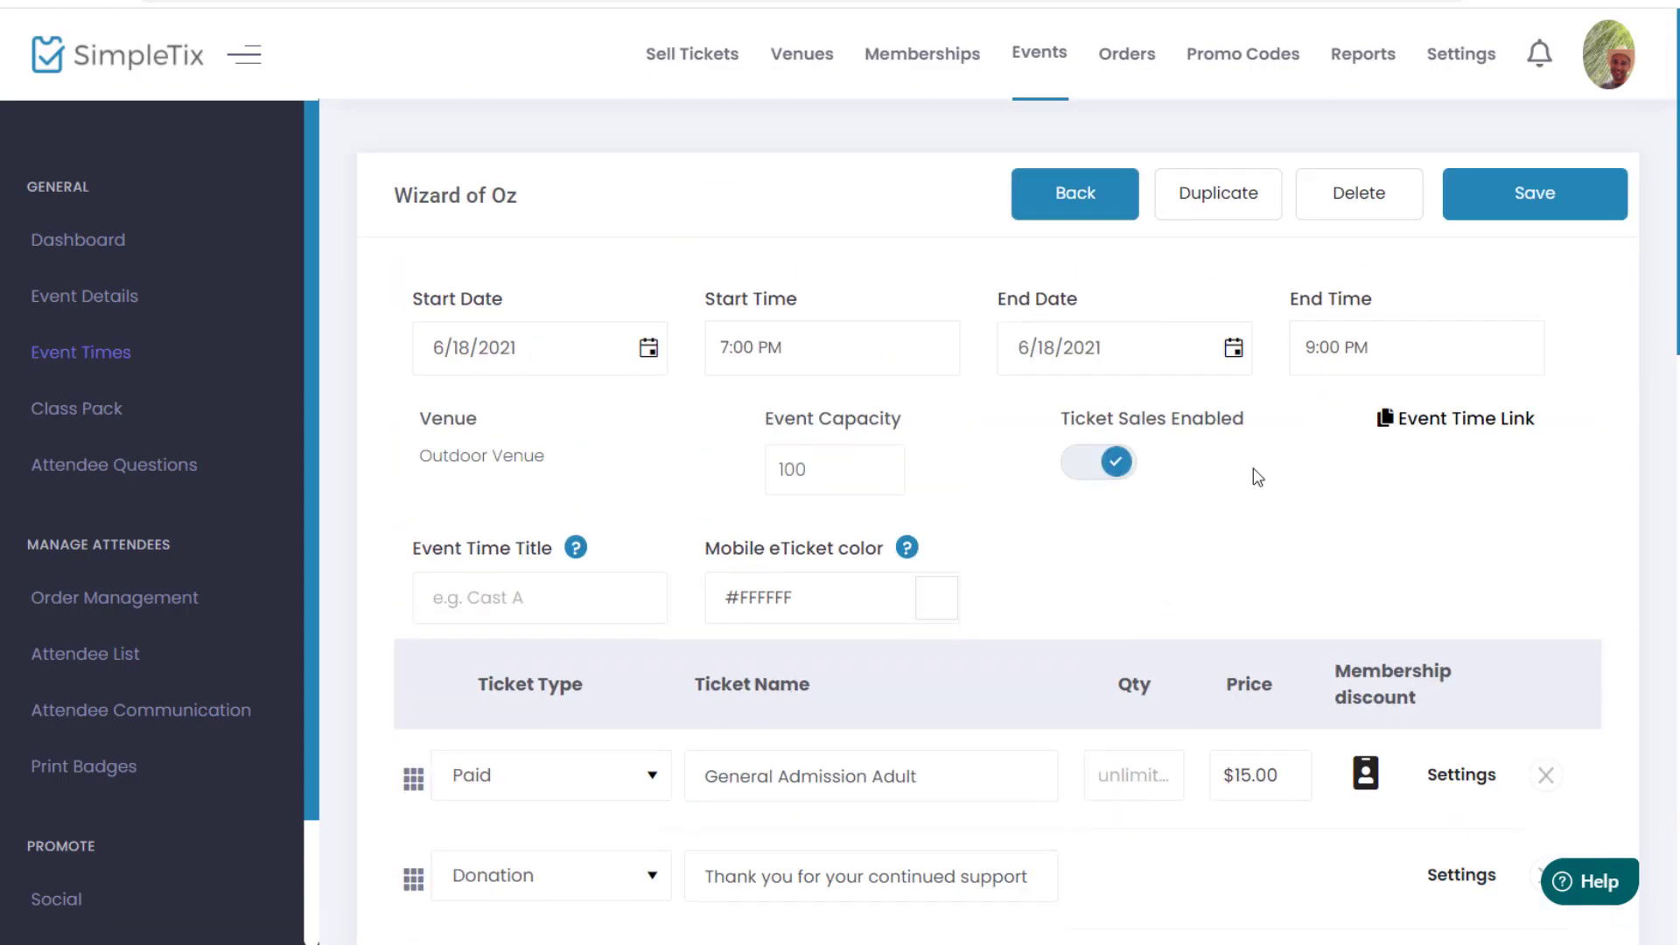
pyautogui.click(1496, 195)
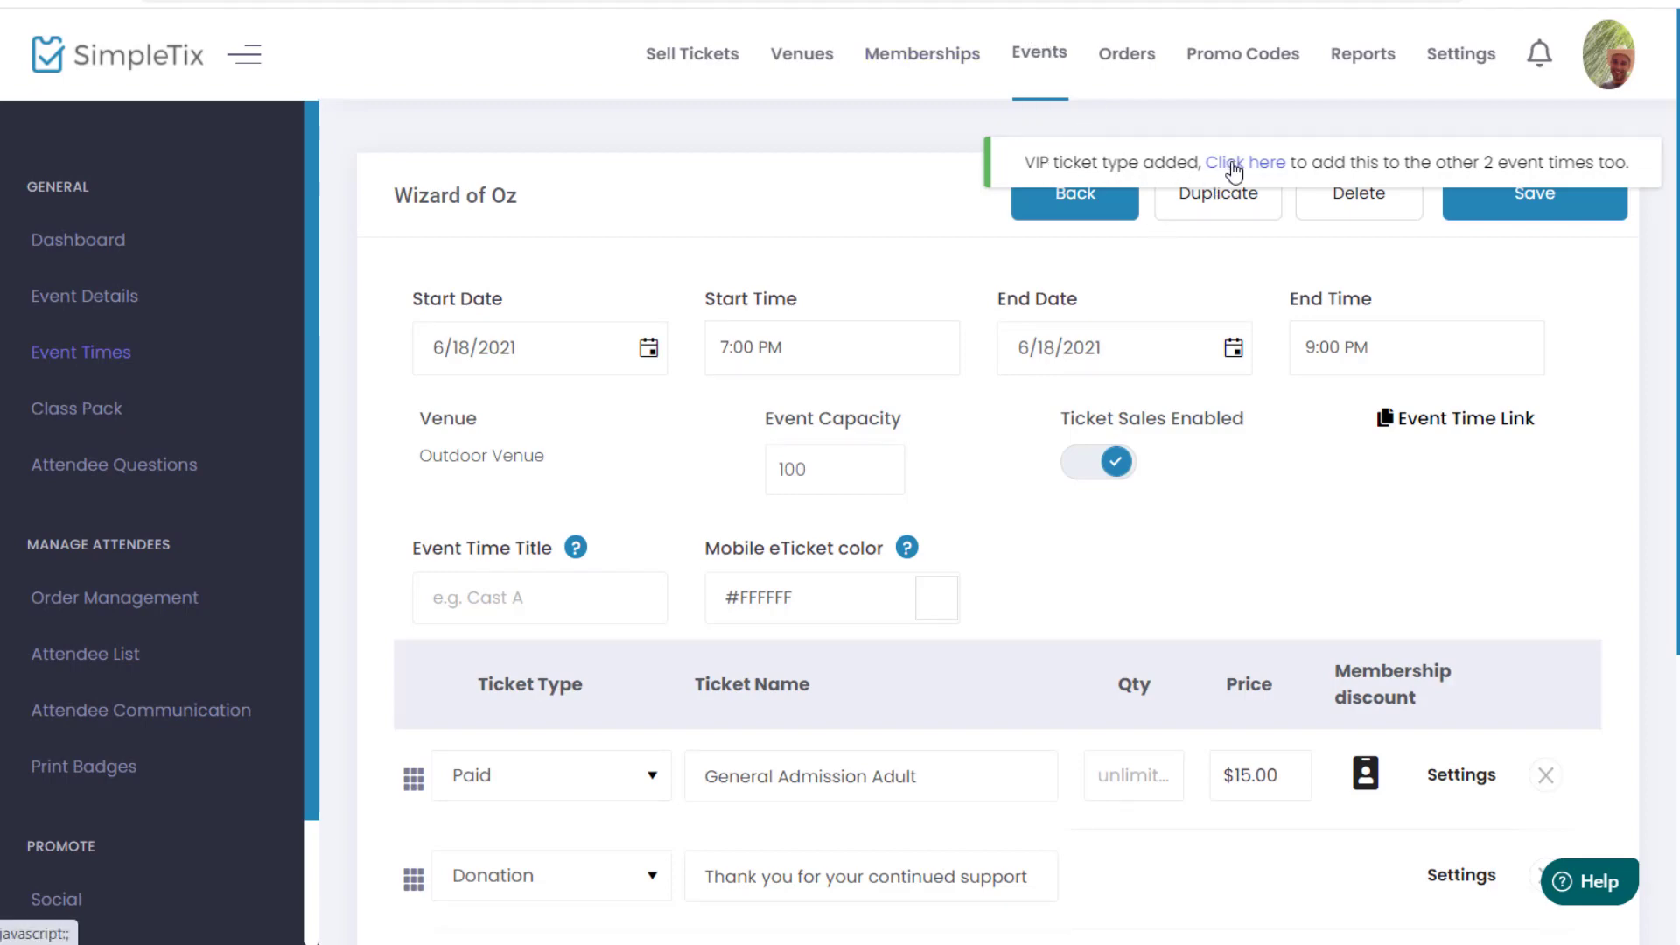
pyautogui.click(1233, 169)
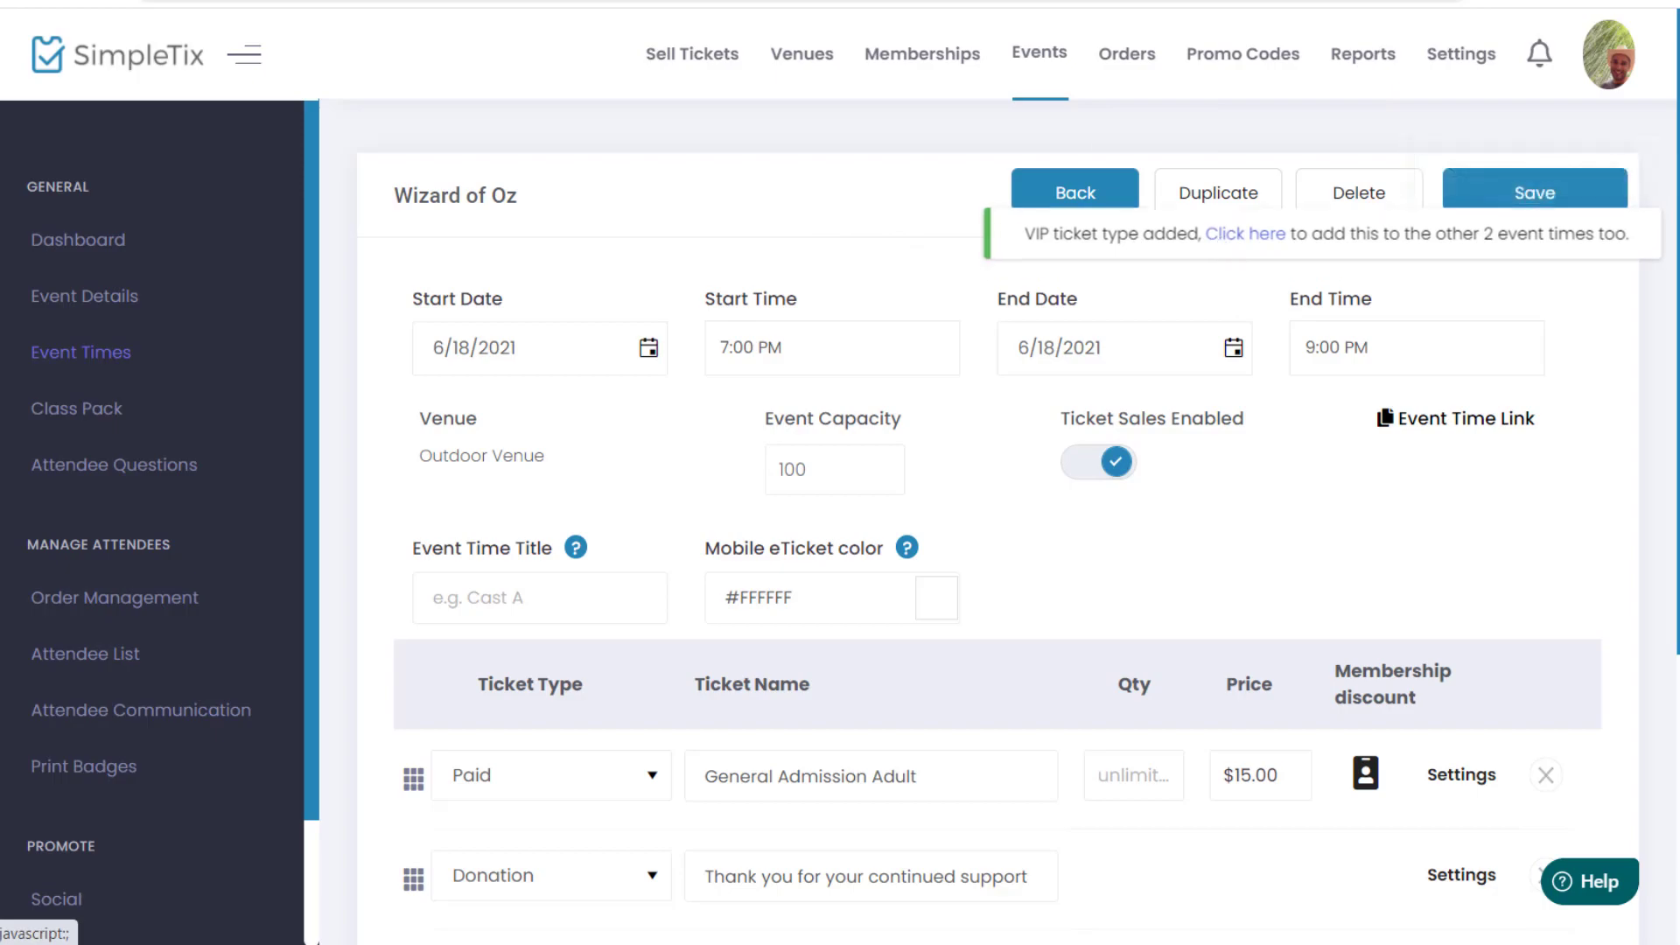
# Step: Load the event page with the VIP promo code and select 1 VIP ticket for June 18
pyautogui.hotkey('ctrl', 't')
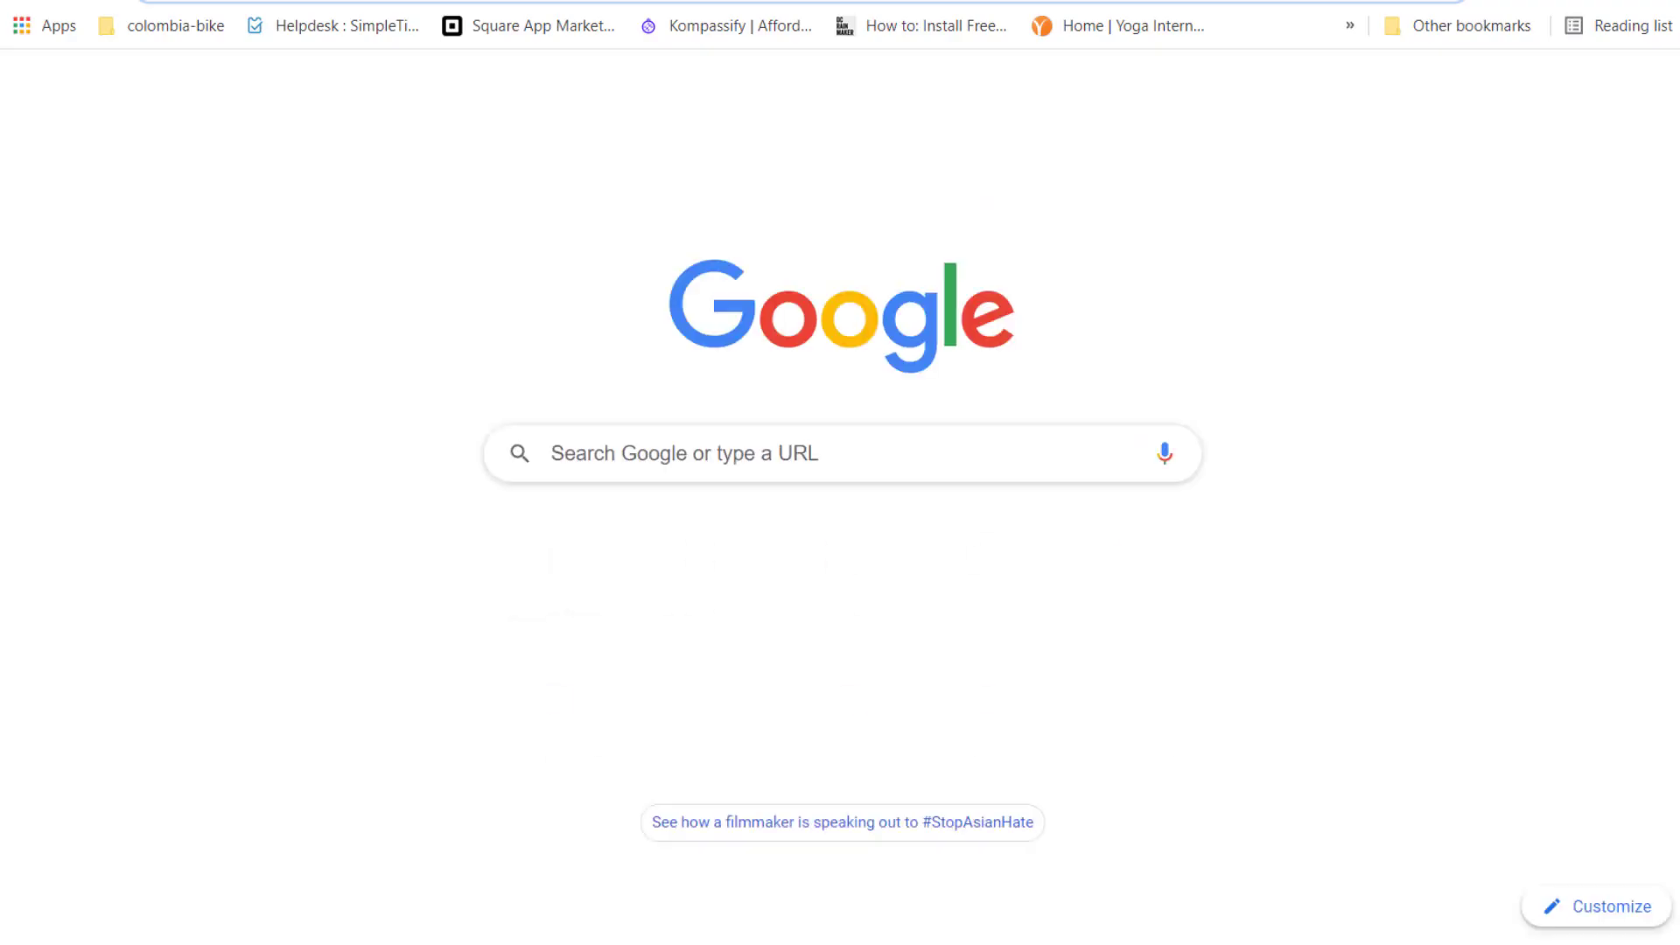
pyautogui.hotkey('ctrl', 'v')
pyautogui.press('Return')
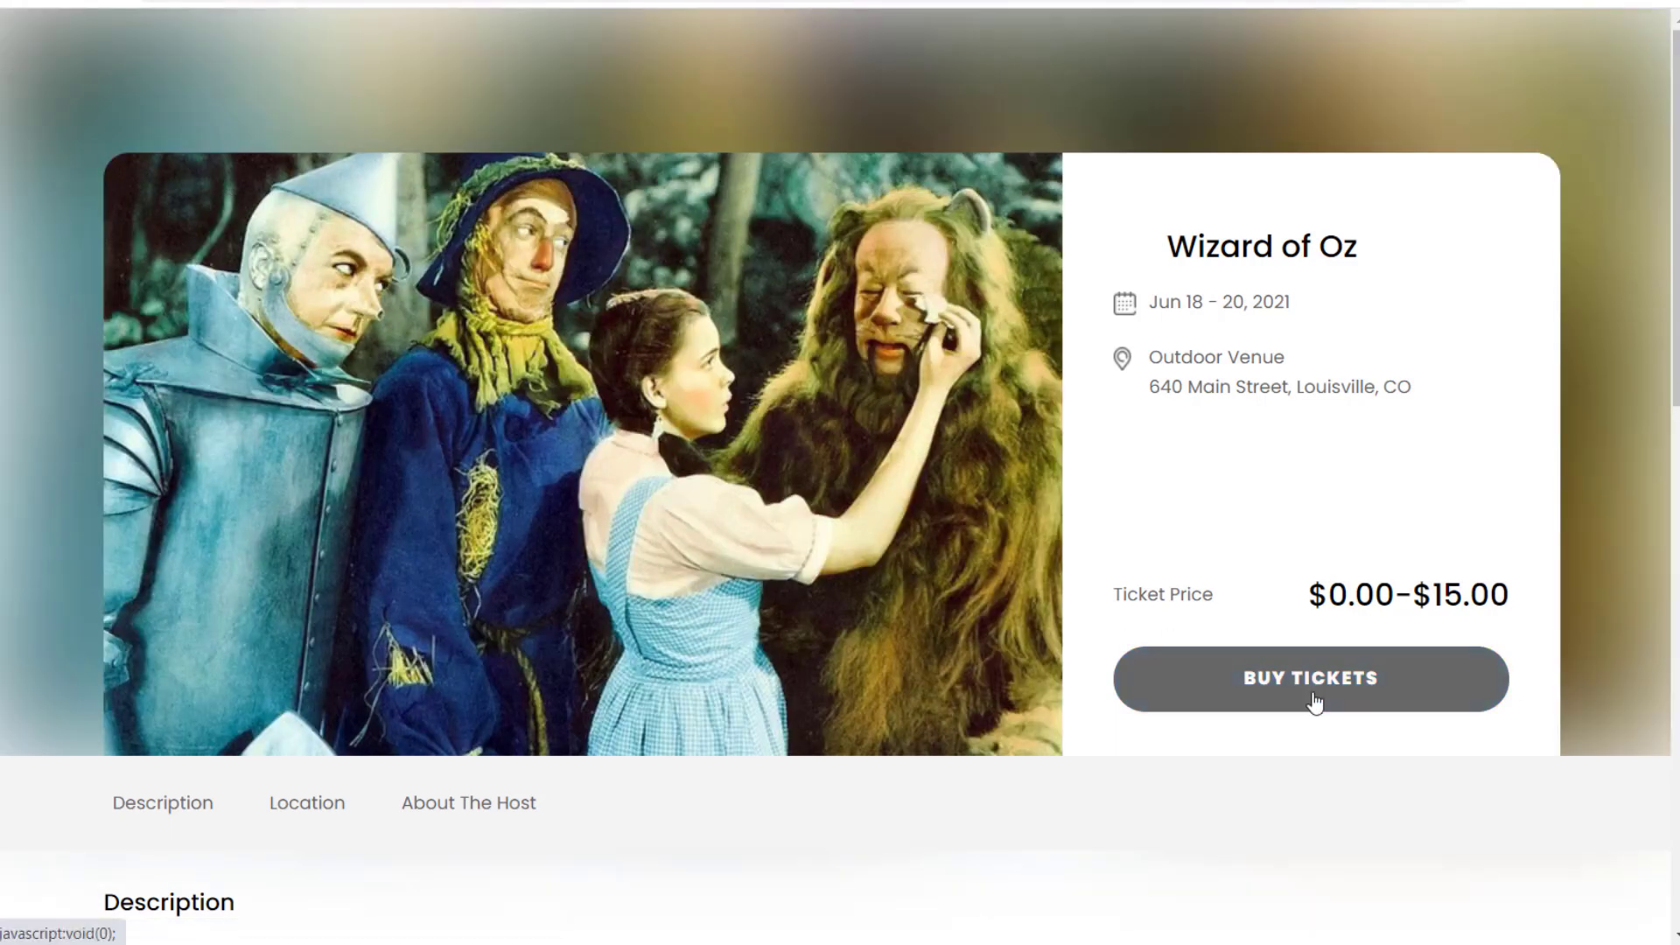
pyautogui.click(1314, 695)
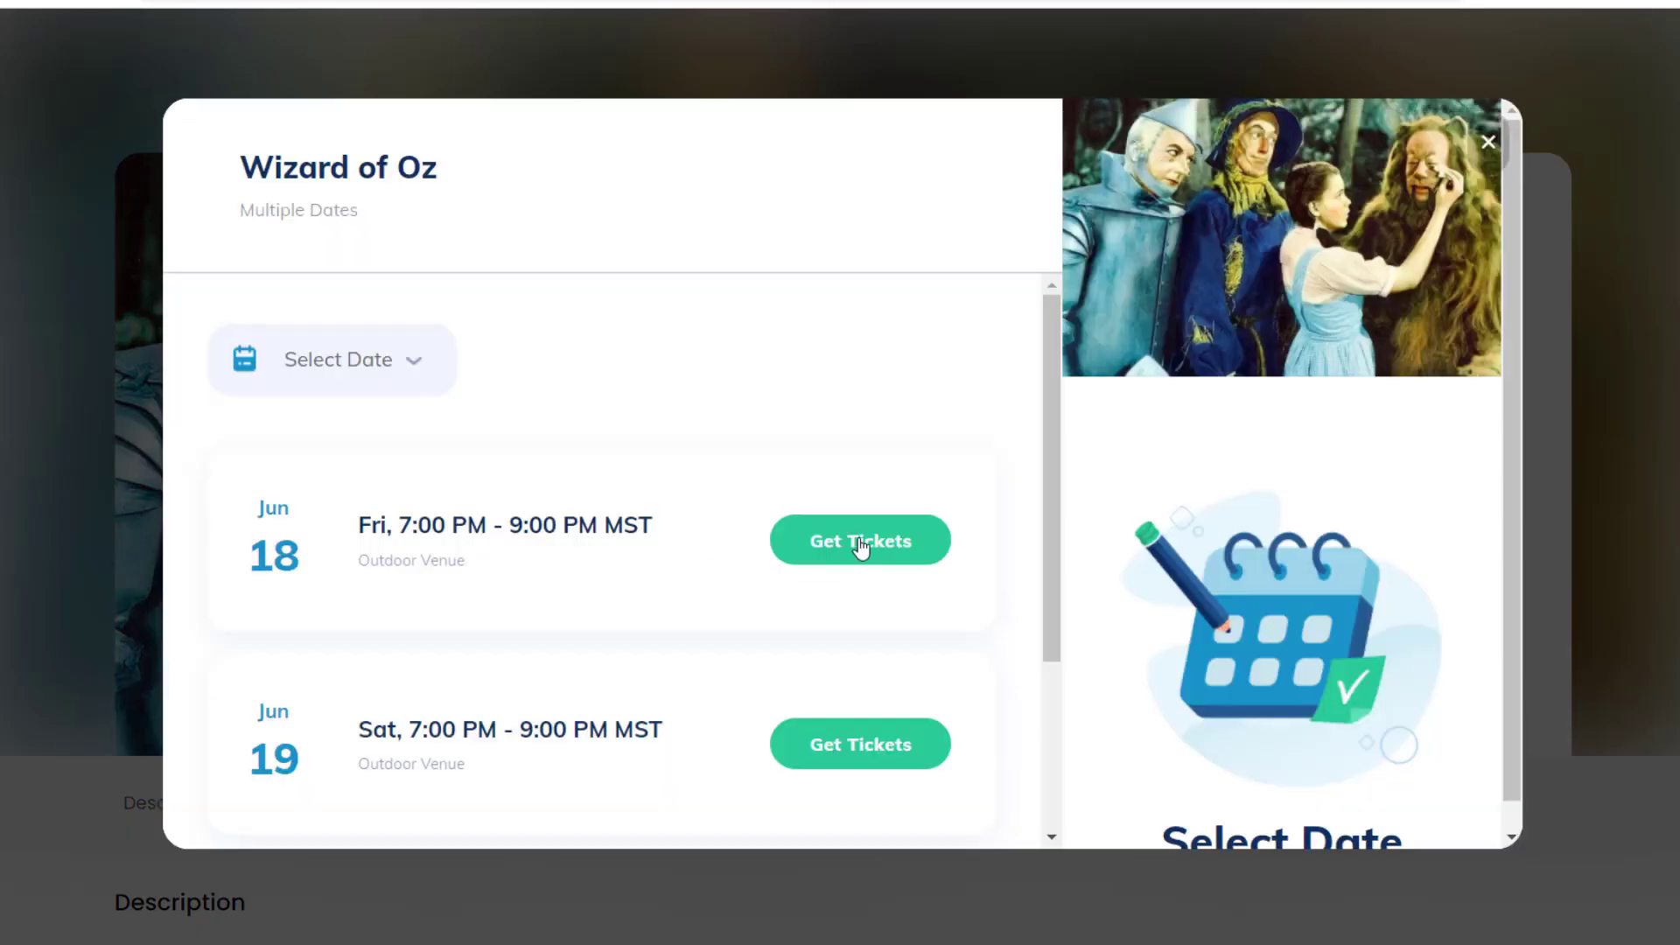
pyautogui.click(860, 545)
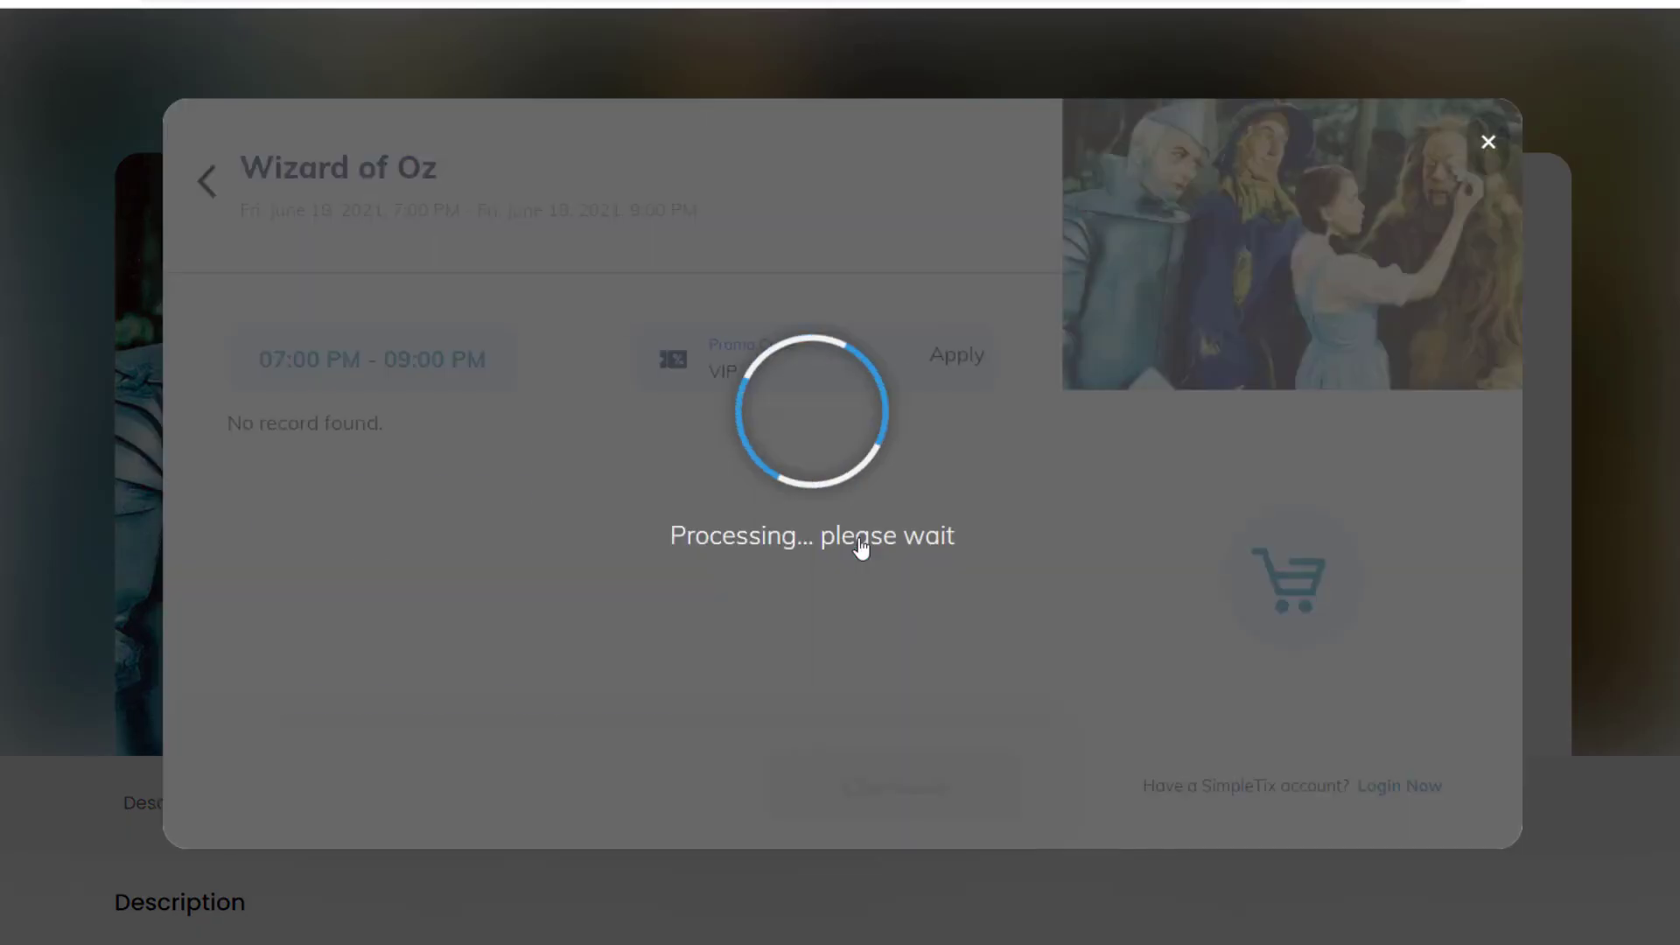
pyautogui.scroll(-2, 719, 464)
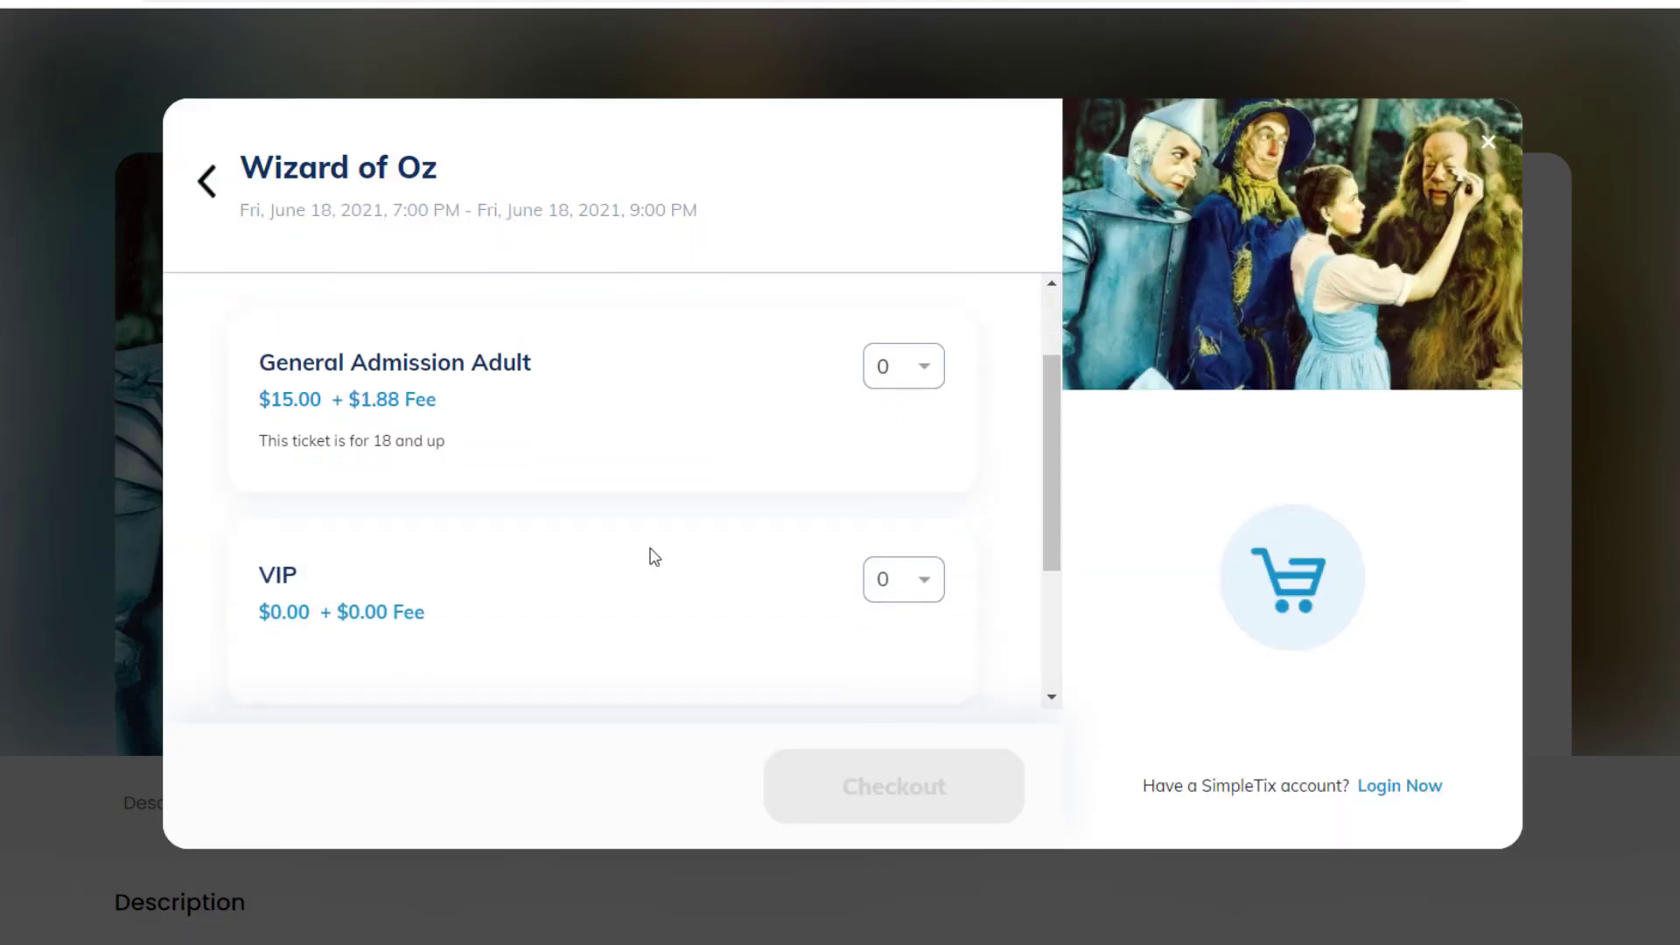
pyautogui.click(928, 582)
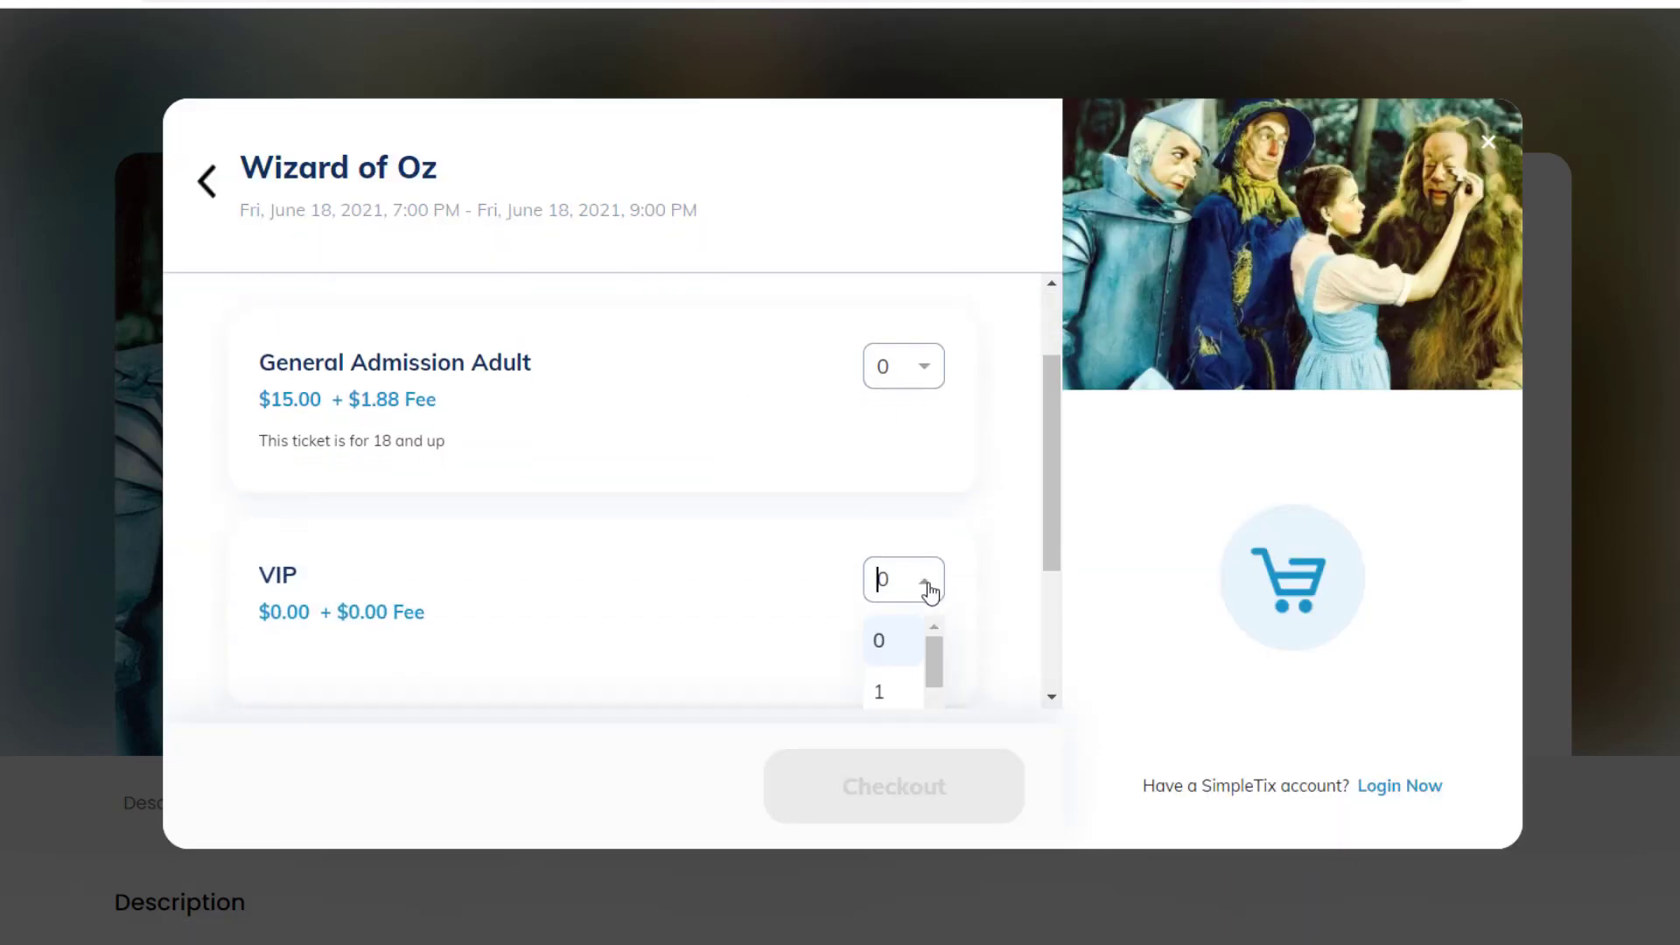
pyautogui.click(901, 691)
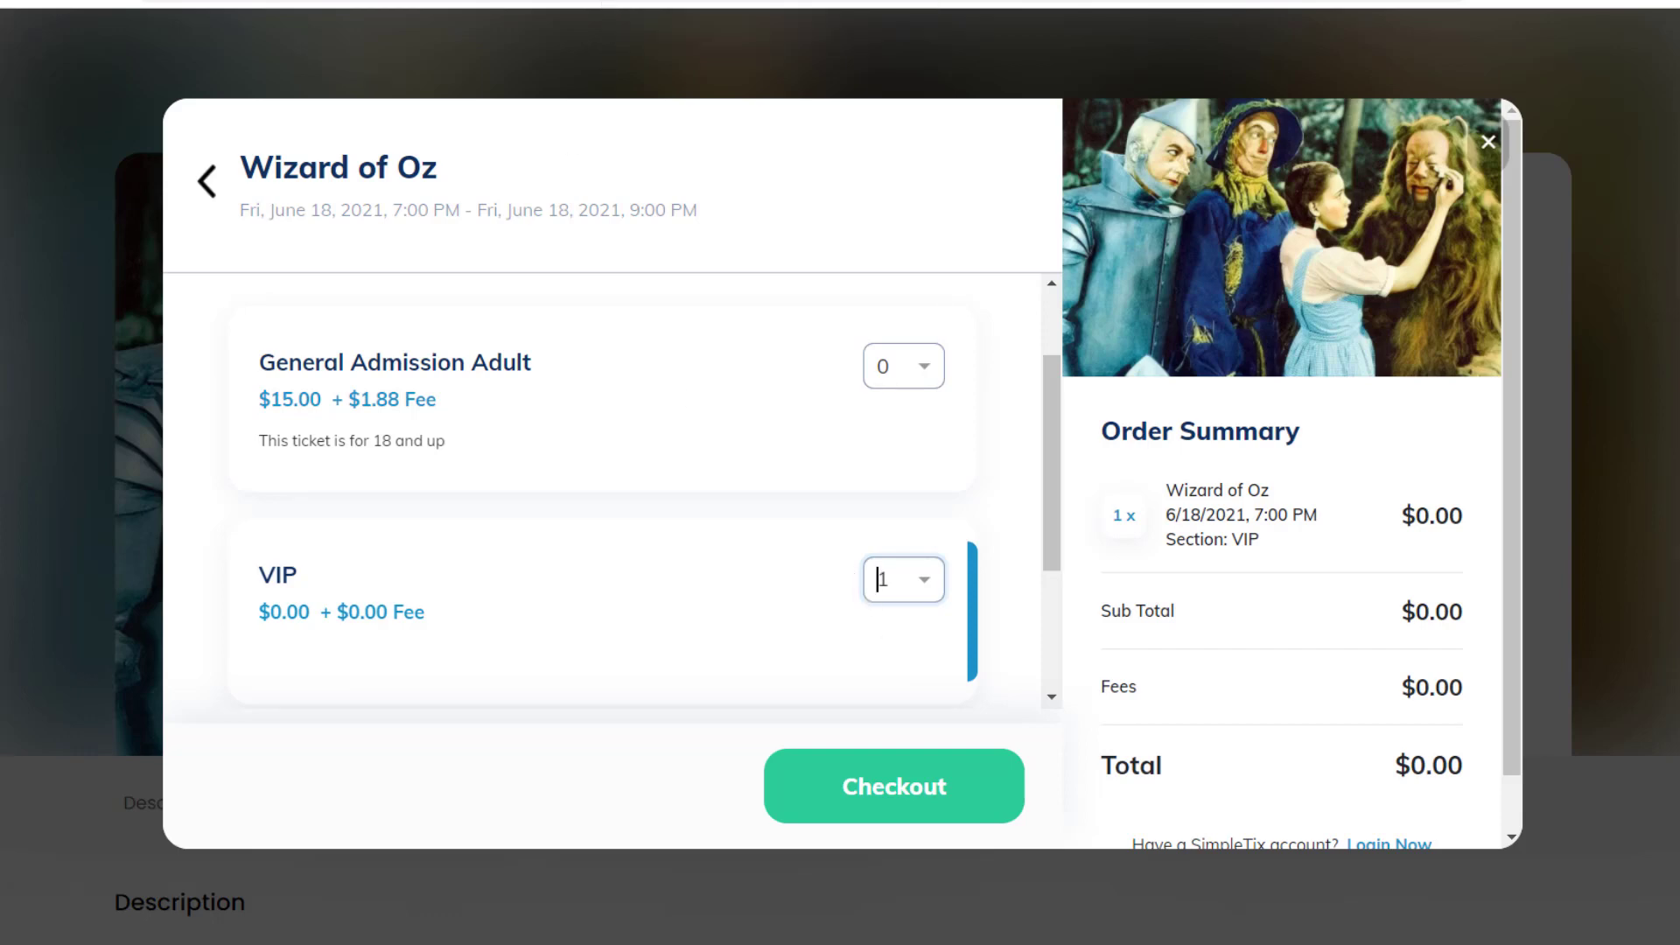
pyautogui.hotkey('ctrl', 'shift', 'n')
# Step: In a private window, load the event page without the promo code and choose June 18
pyautogui.hotkey('ctrl', 'v')
pyautogui.press('BackSpace')
pyautogui.press('BackSpace')
pyautogui.press('BackSpace')
pyautogui.press('BackSpace')
pyautogui.press('BackSpace')
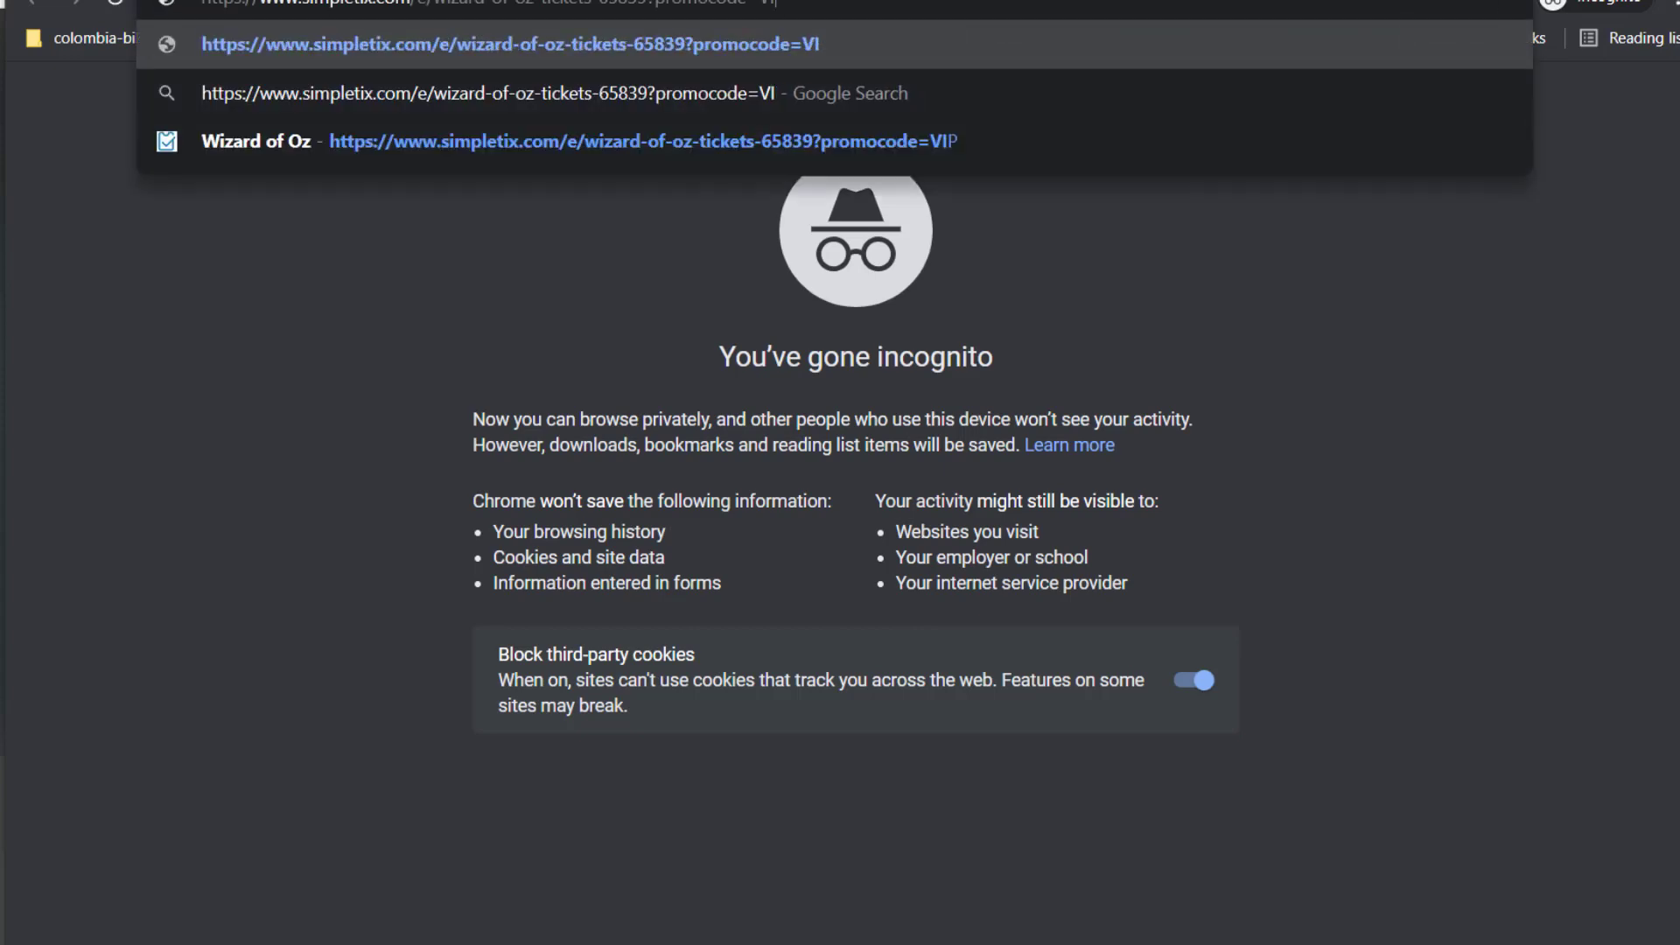
pyautogui.press('BackSpace')
pyautogui.press('BackSpace')
pyautogui.press('BackSpace')
pyautogui.press('BackSpace')
pyautogui.press('BackSpace')
pyautogui.press('BackSpace')
pyautogui.press('BackSpace')
pyautogui.press('BackSpace')
pyautogui.press('BackSpace')
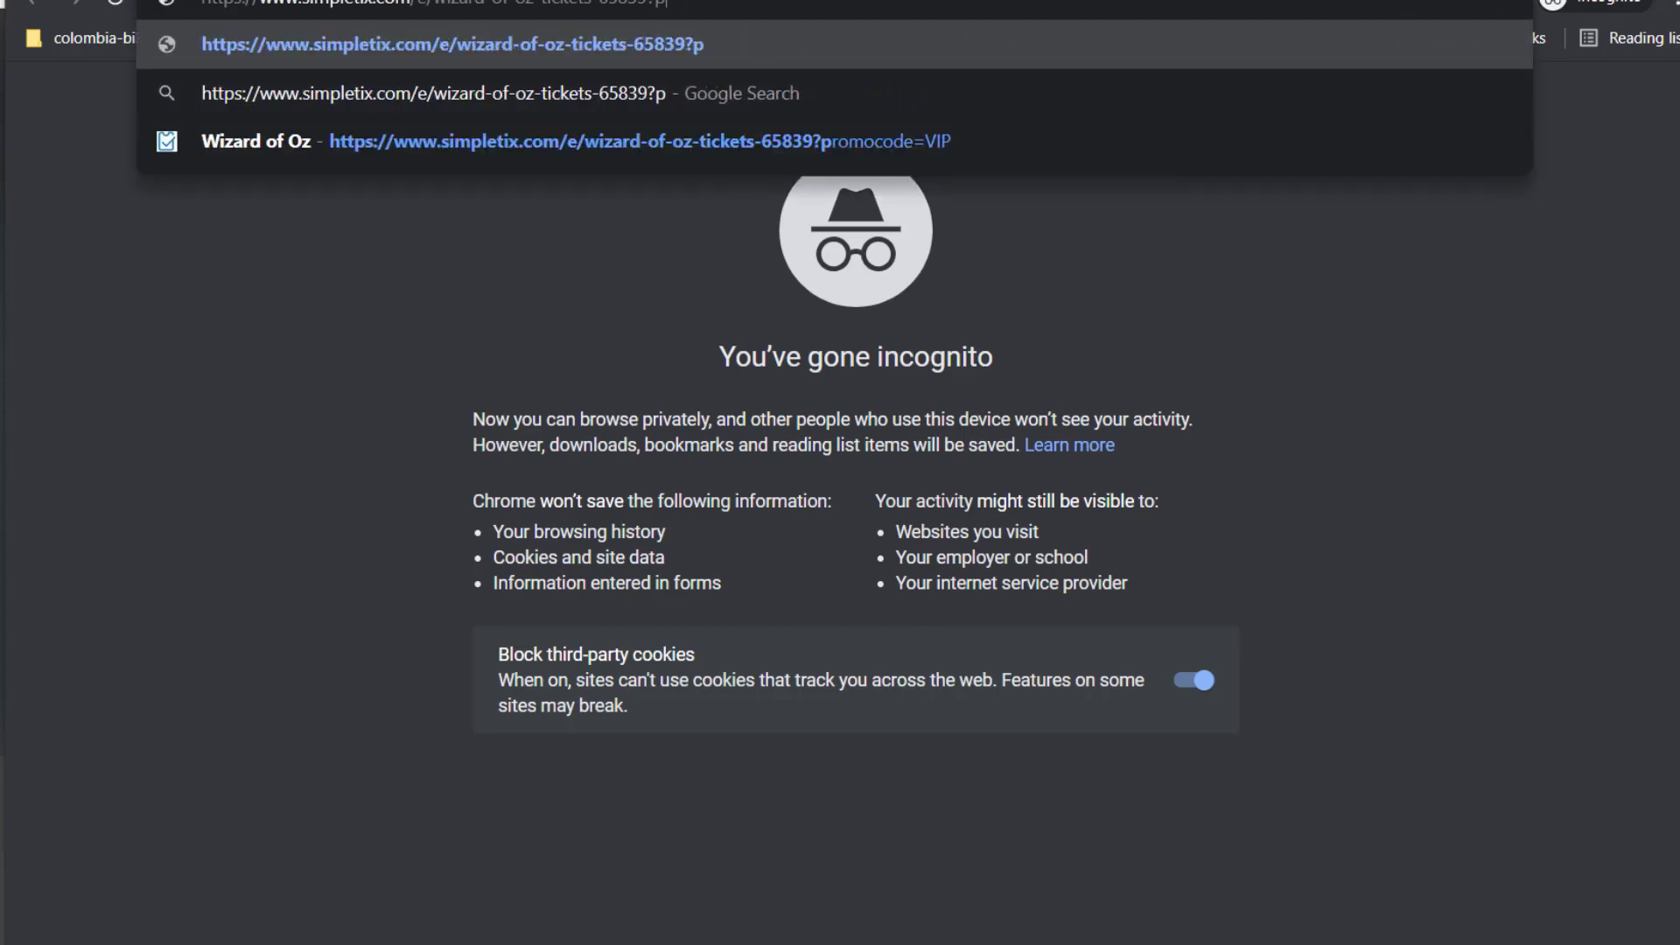
pyautogui.press('Return')
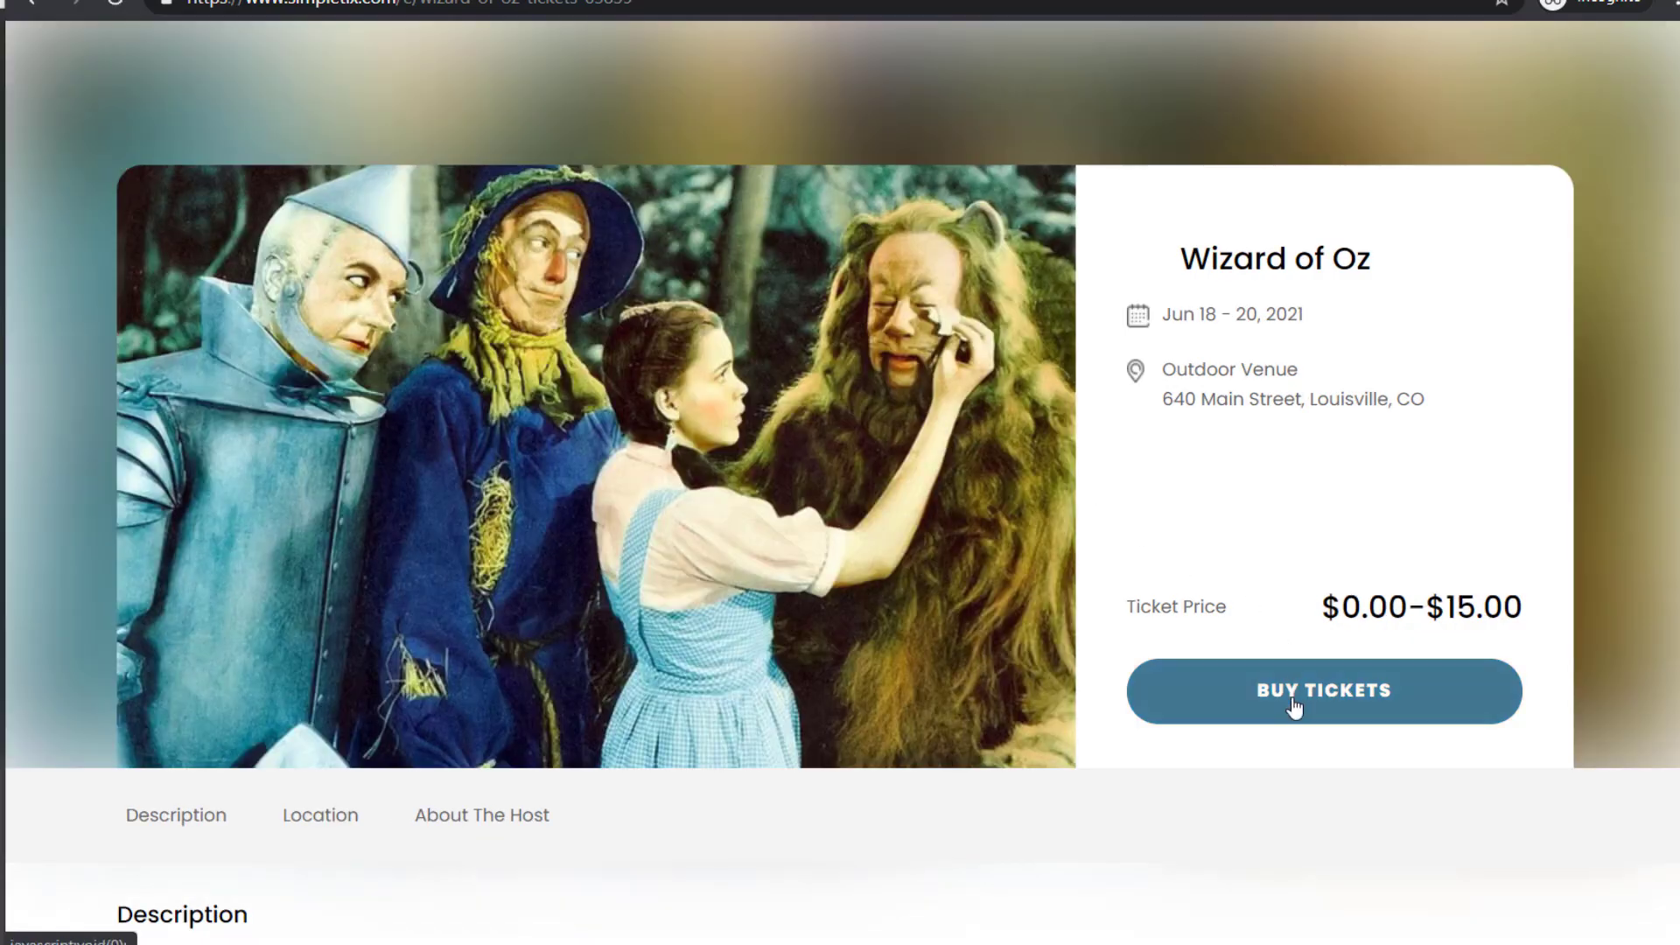
pyautogui.click(1294, 705)
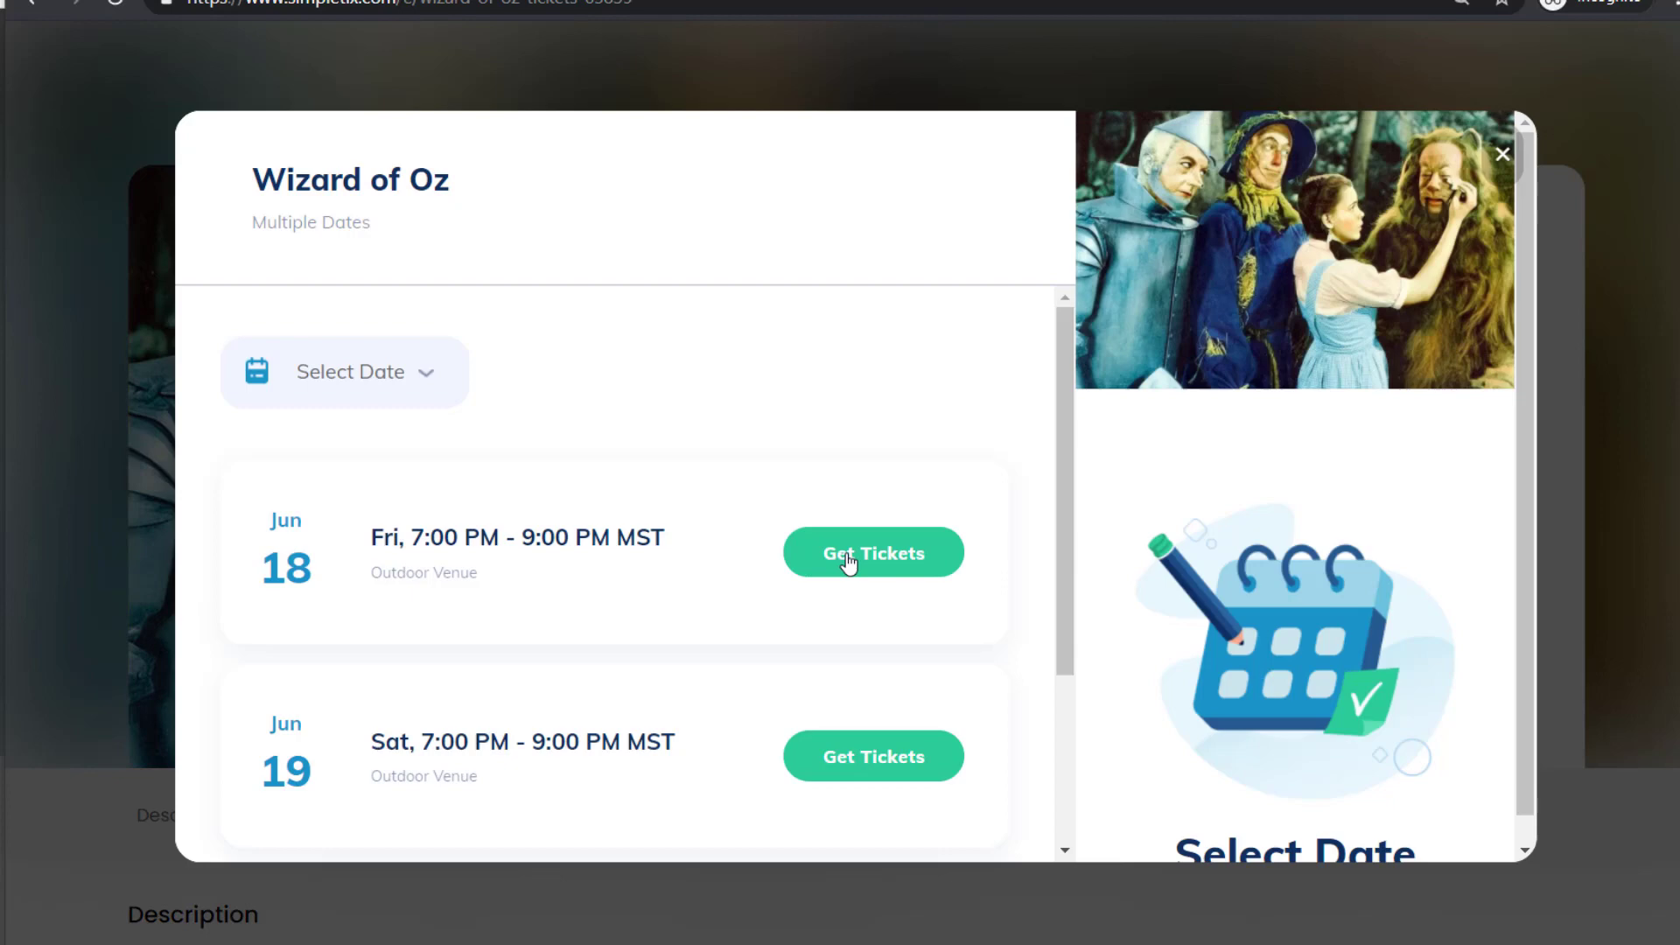
pyautogui.click(849, 557)
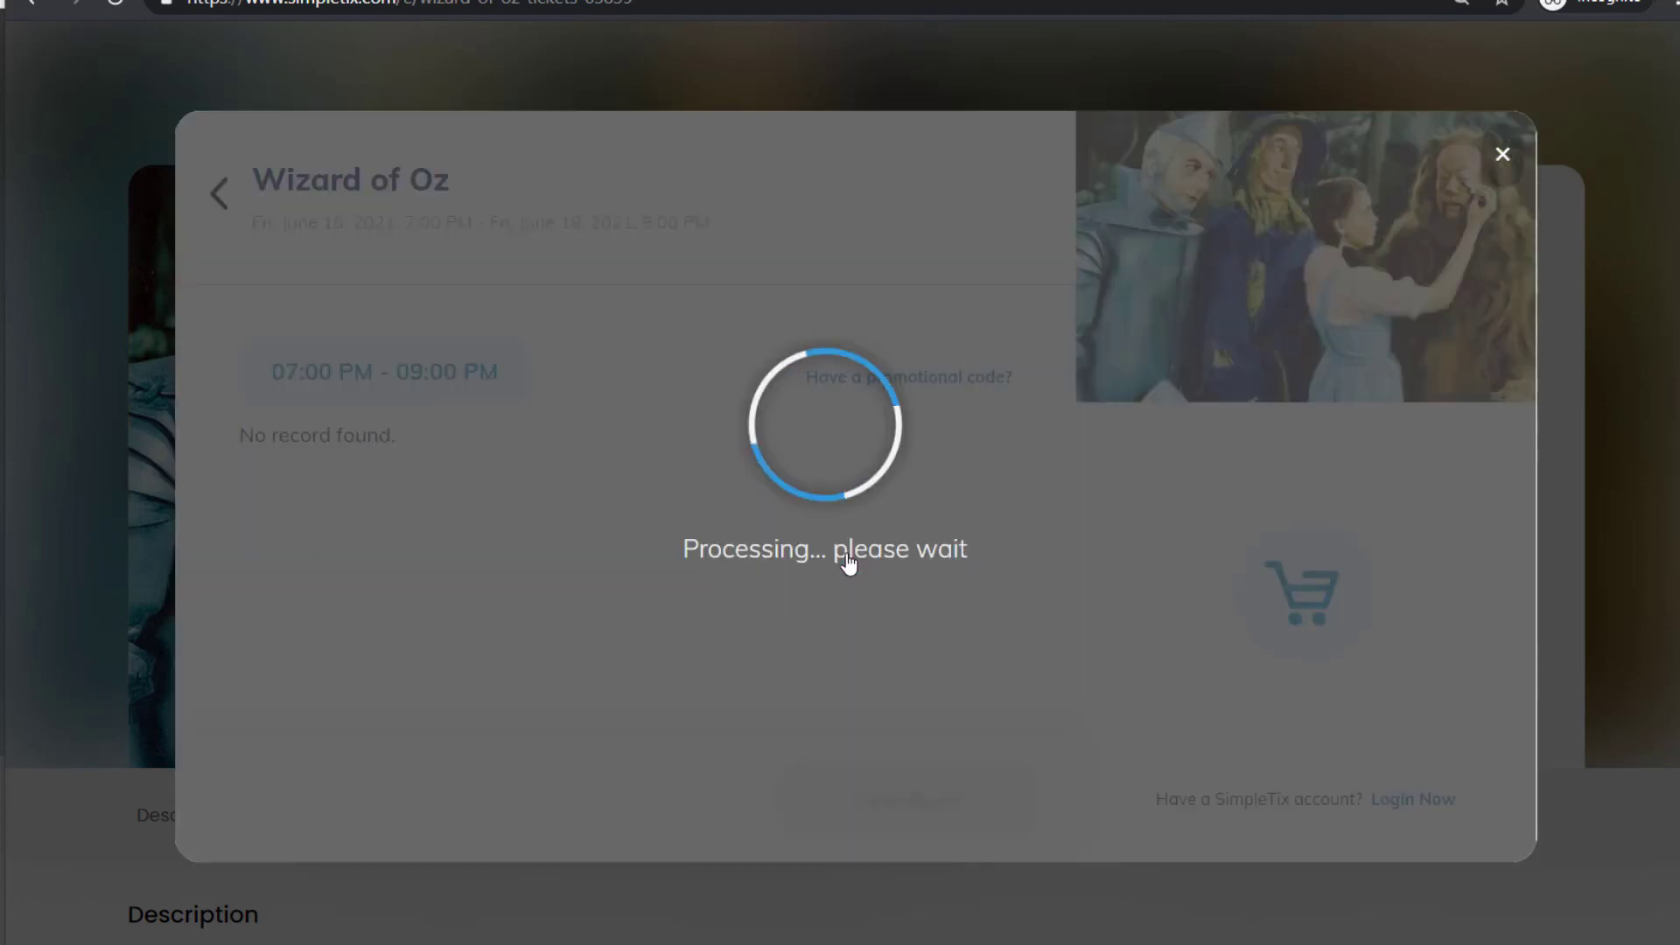
# Step: Select 1 General Admission Adult ticket, confirming no VIP ticket is offered and the total is $16.88
pyautogui.scroll(-2, 840, 548)
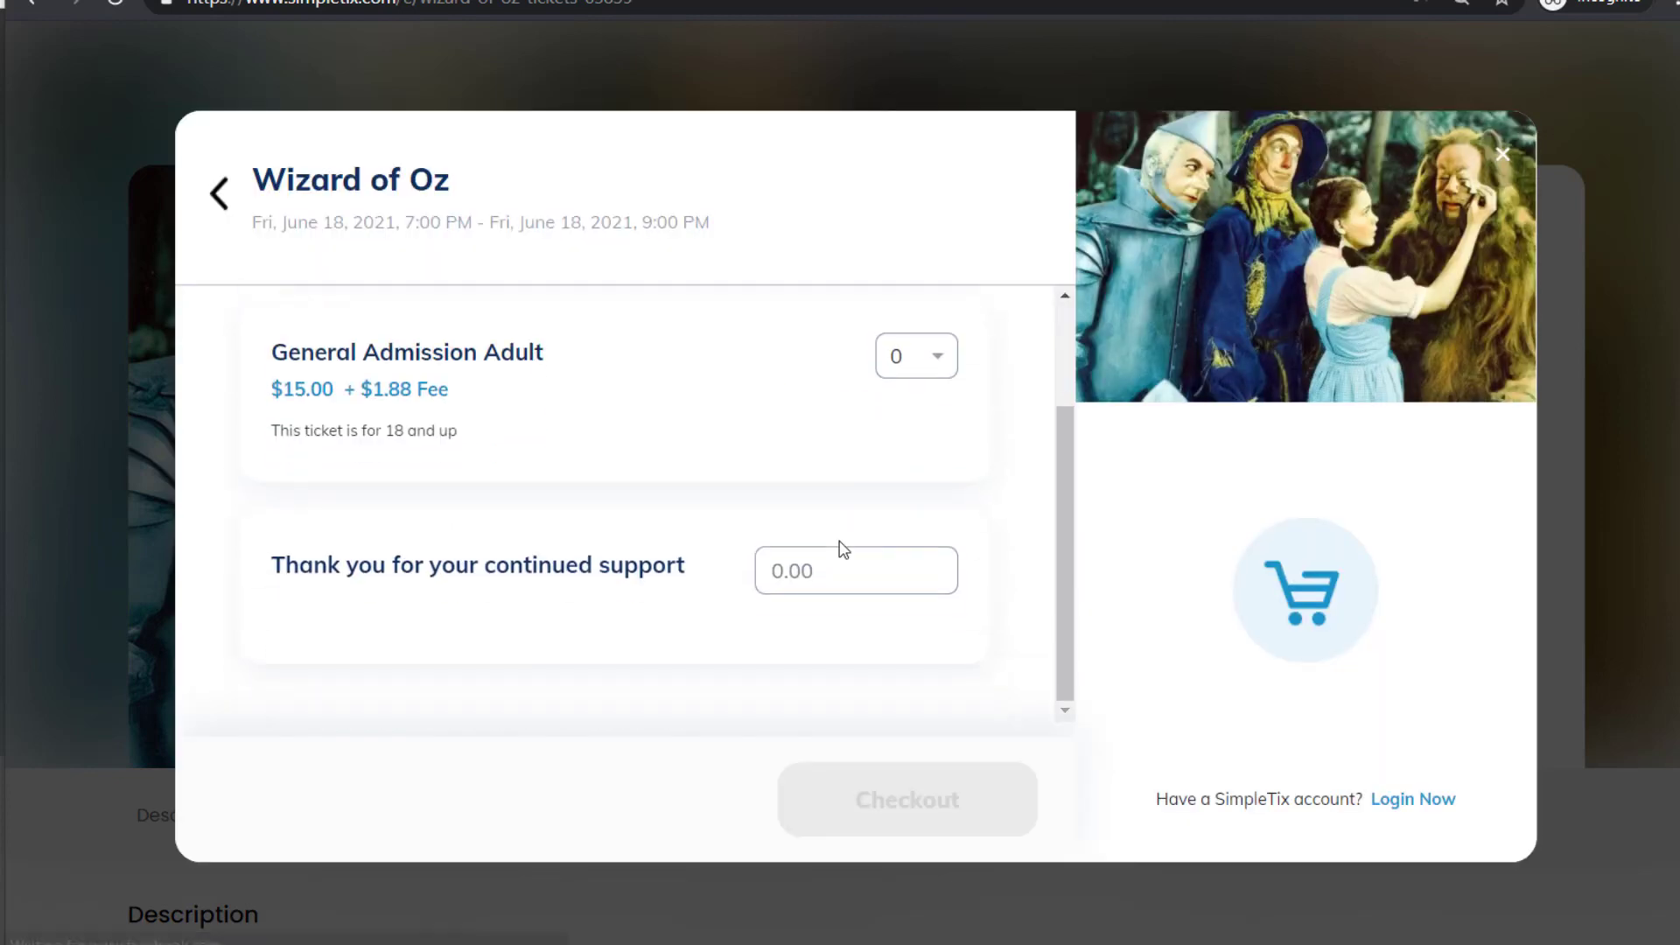
pyautogui.scroll(1, 842, 538)
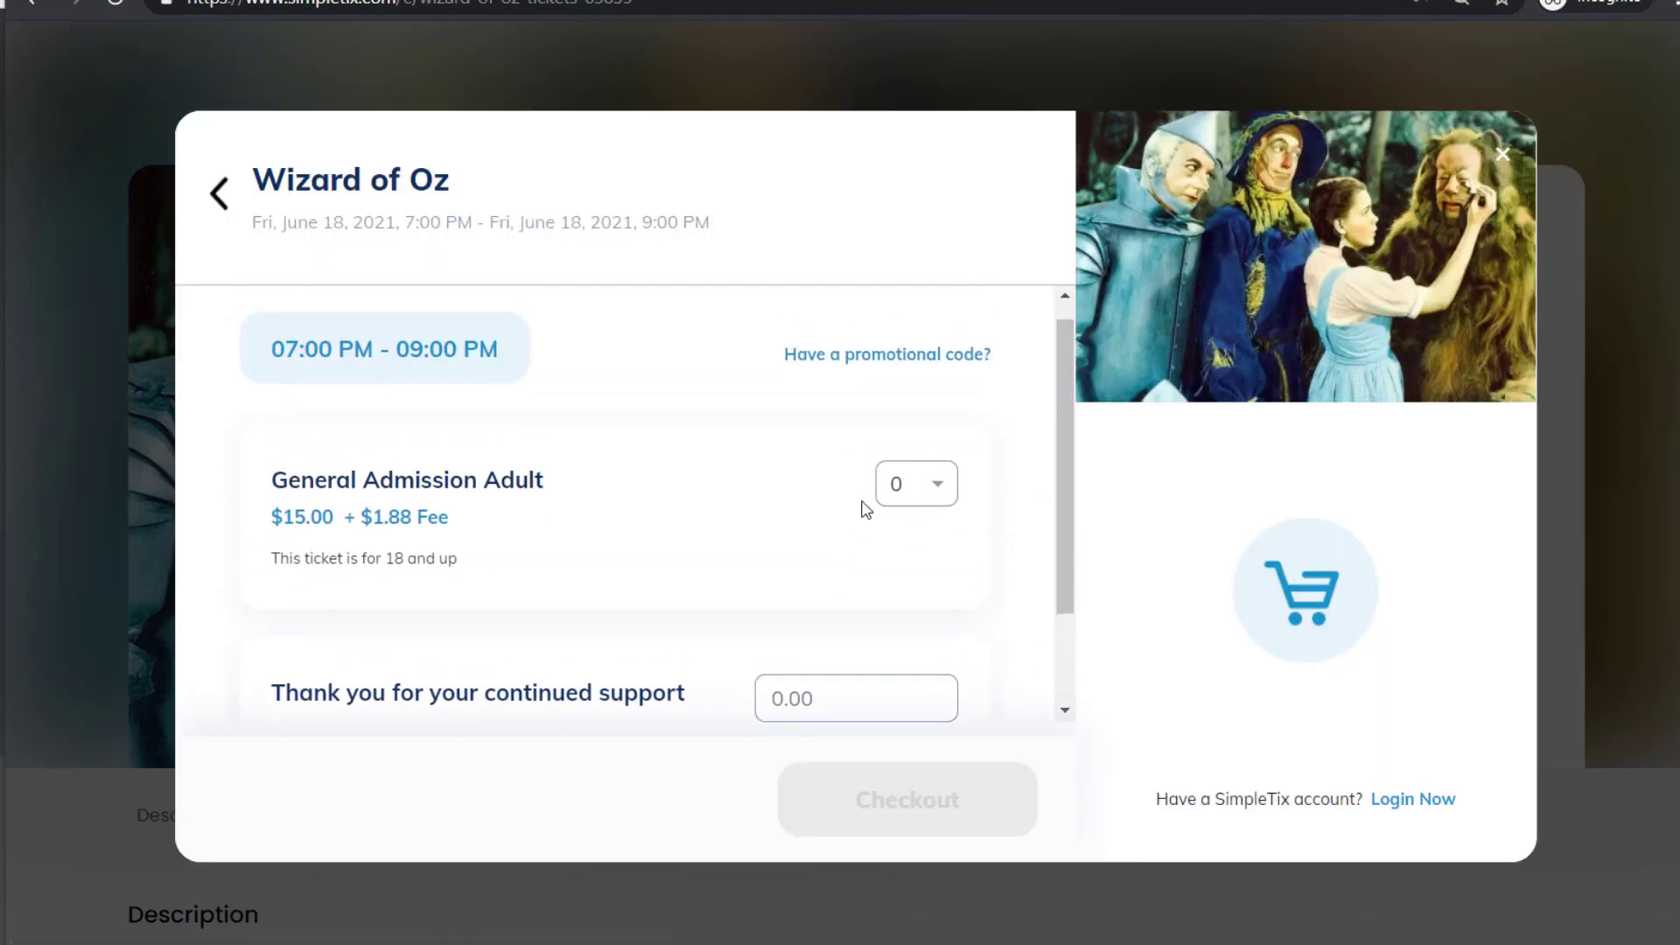
pyautogui.moveTo(315, 480); pyautogui.dragTo(500, 481)
pyautogui.click(633, 474)
pyautogui.click(914, 497)
pyautogui.click(899, 595)
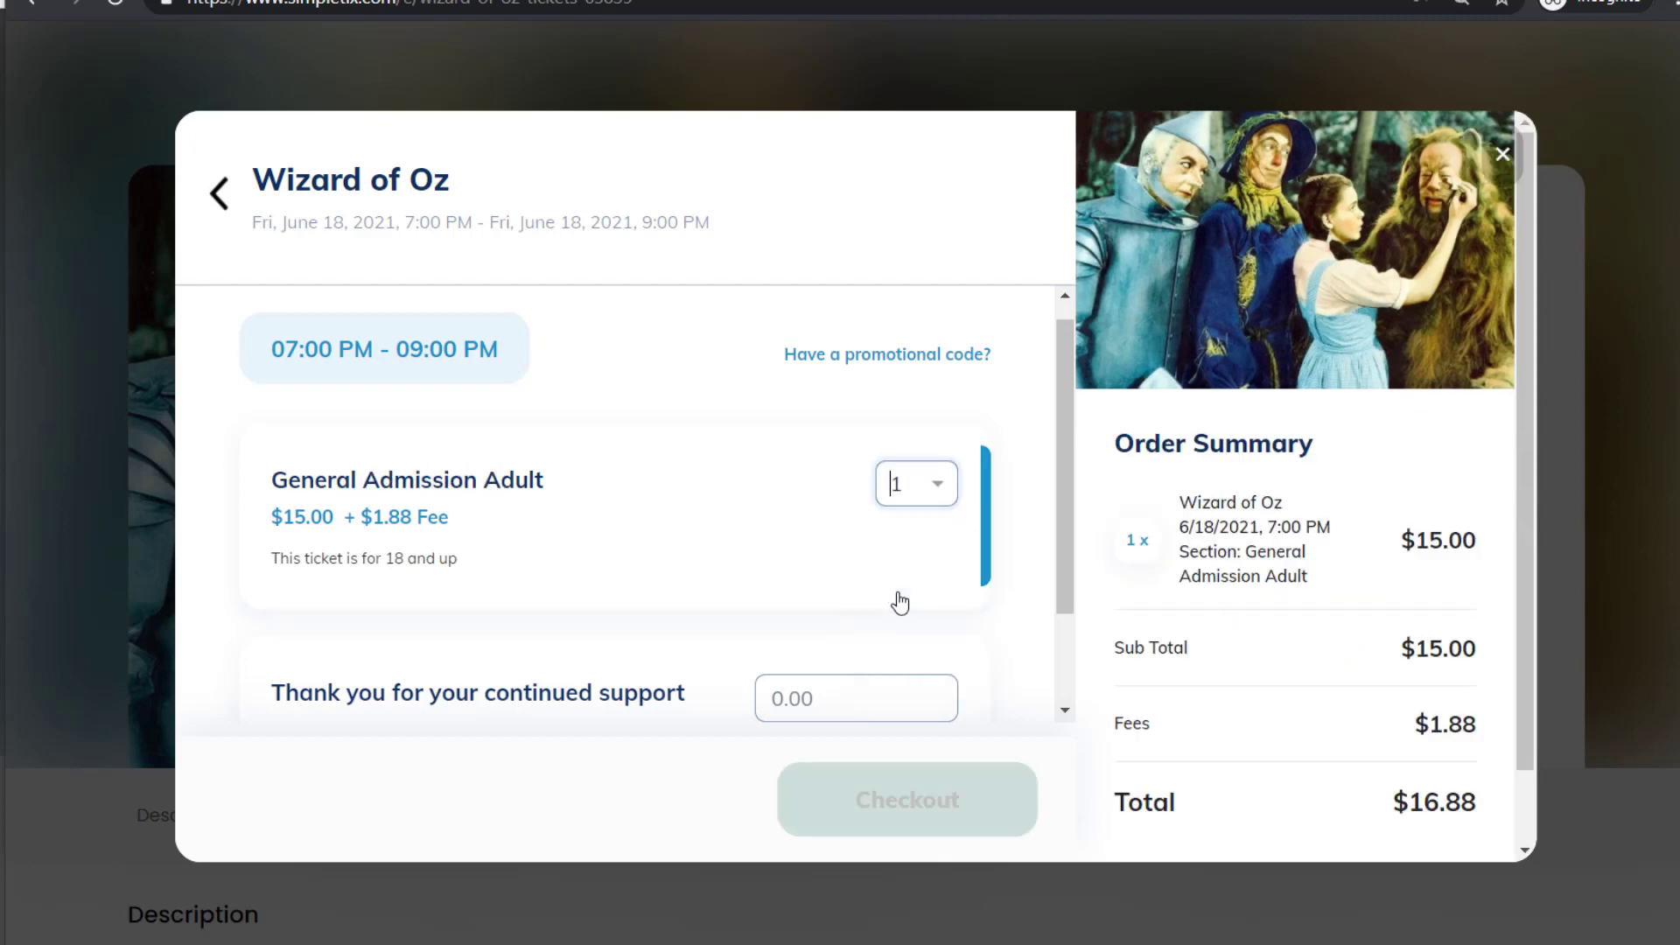
pyautogui.scroll(-1, 695, 541)
pyautogui.scroll(1, 695, 541)
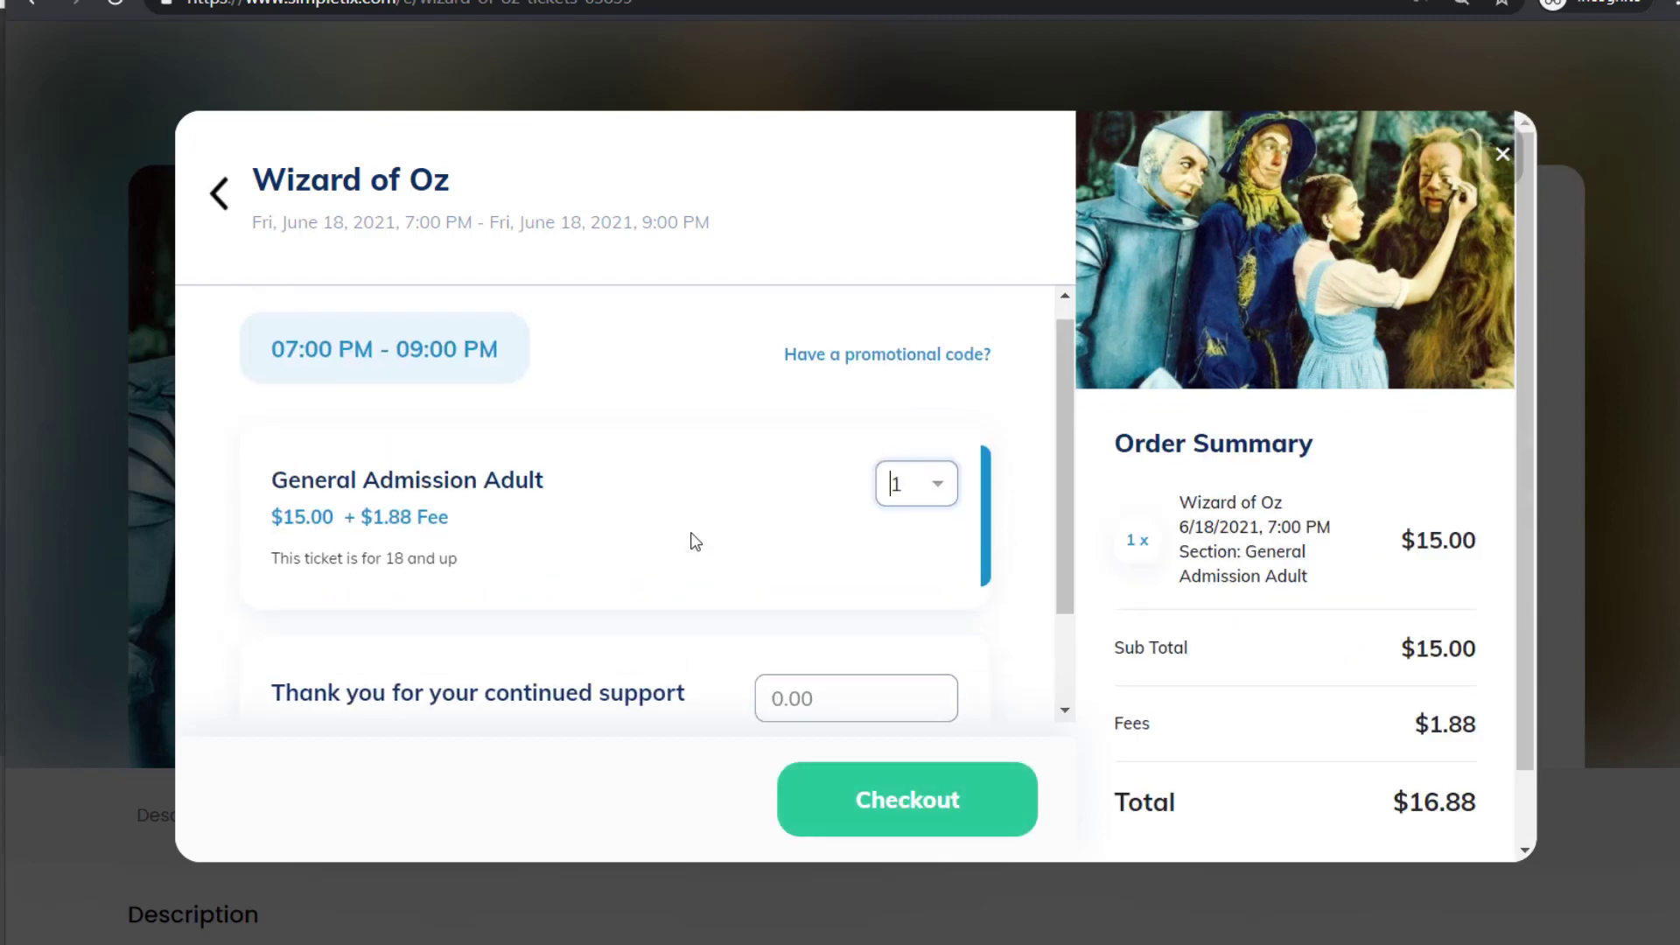
pyautogui.scroll(-1, 695, 541)
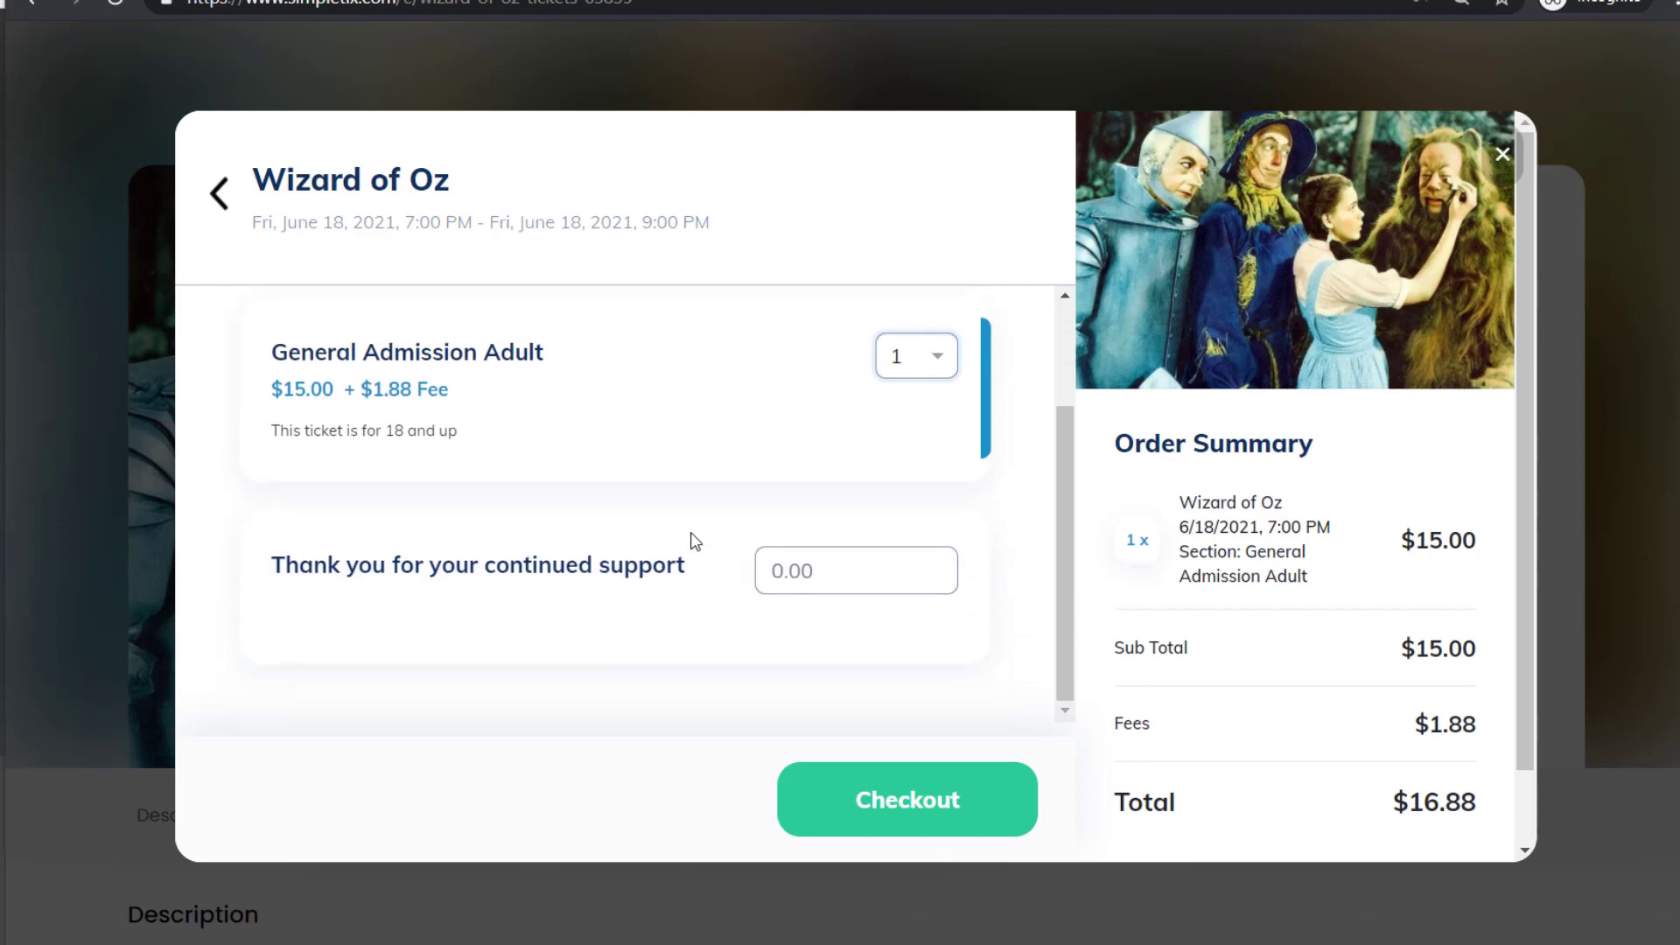
pyautogui.scroll(2, 695, 542)
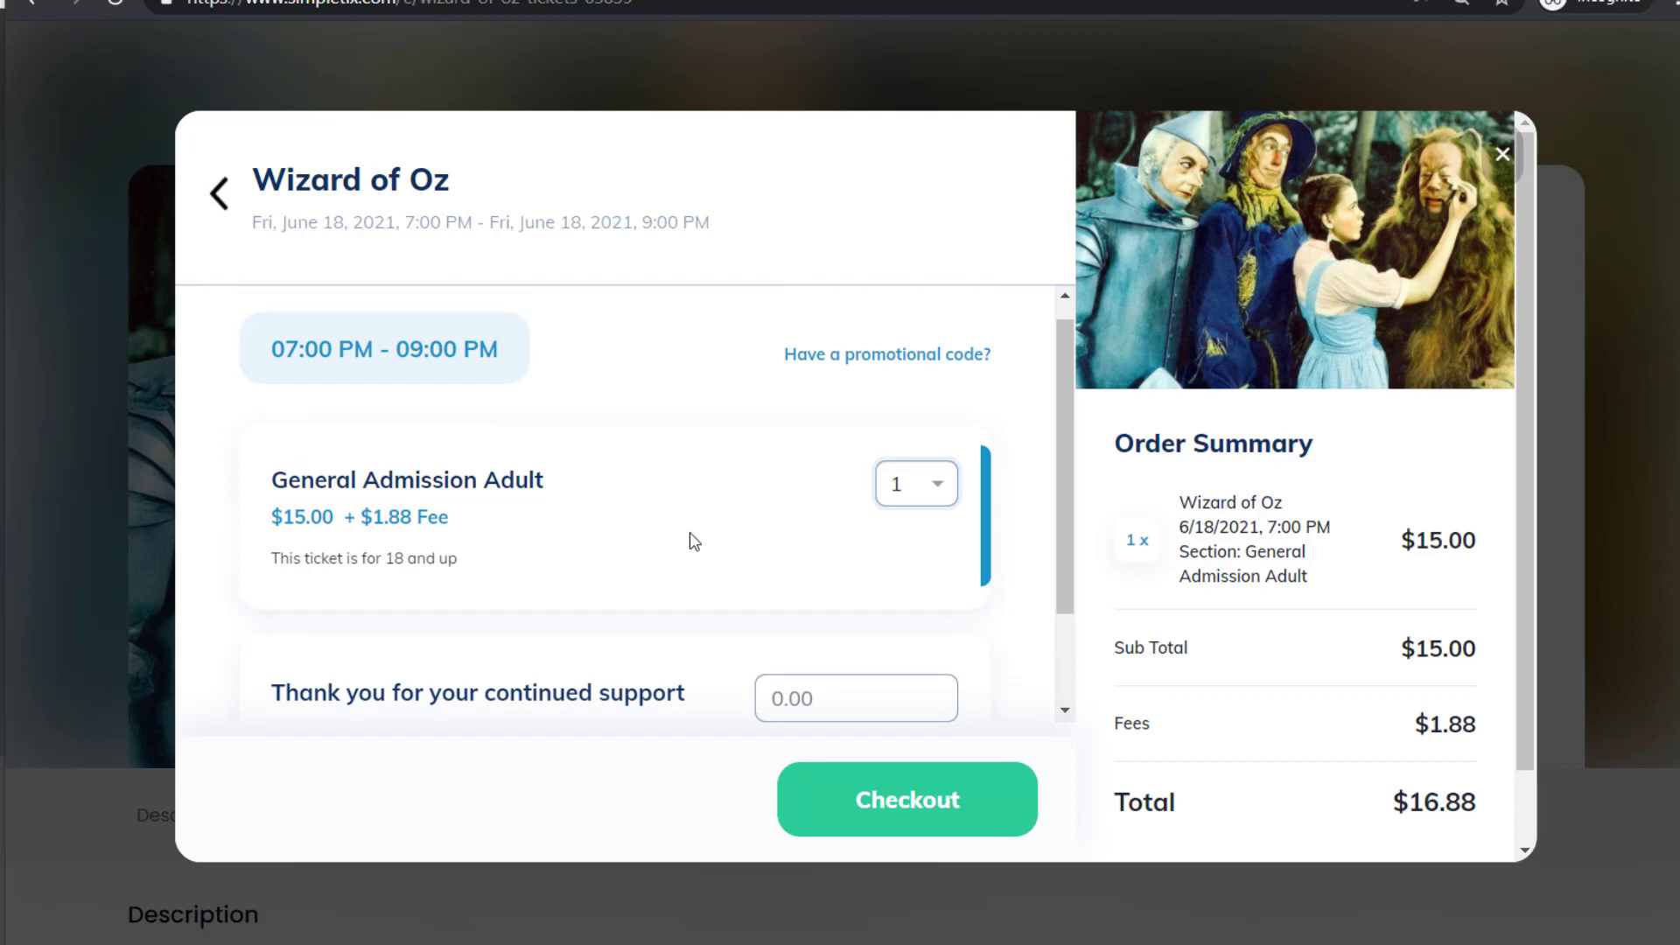
pyautogui.scroll(1, 694, 542)
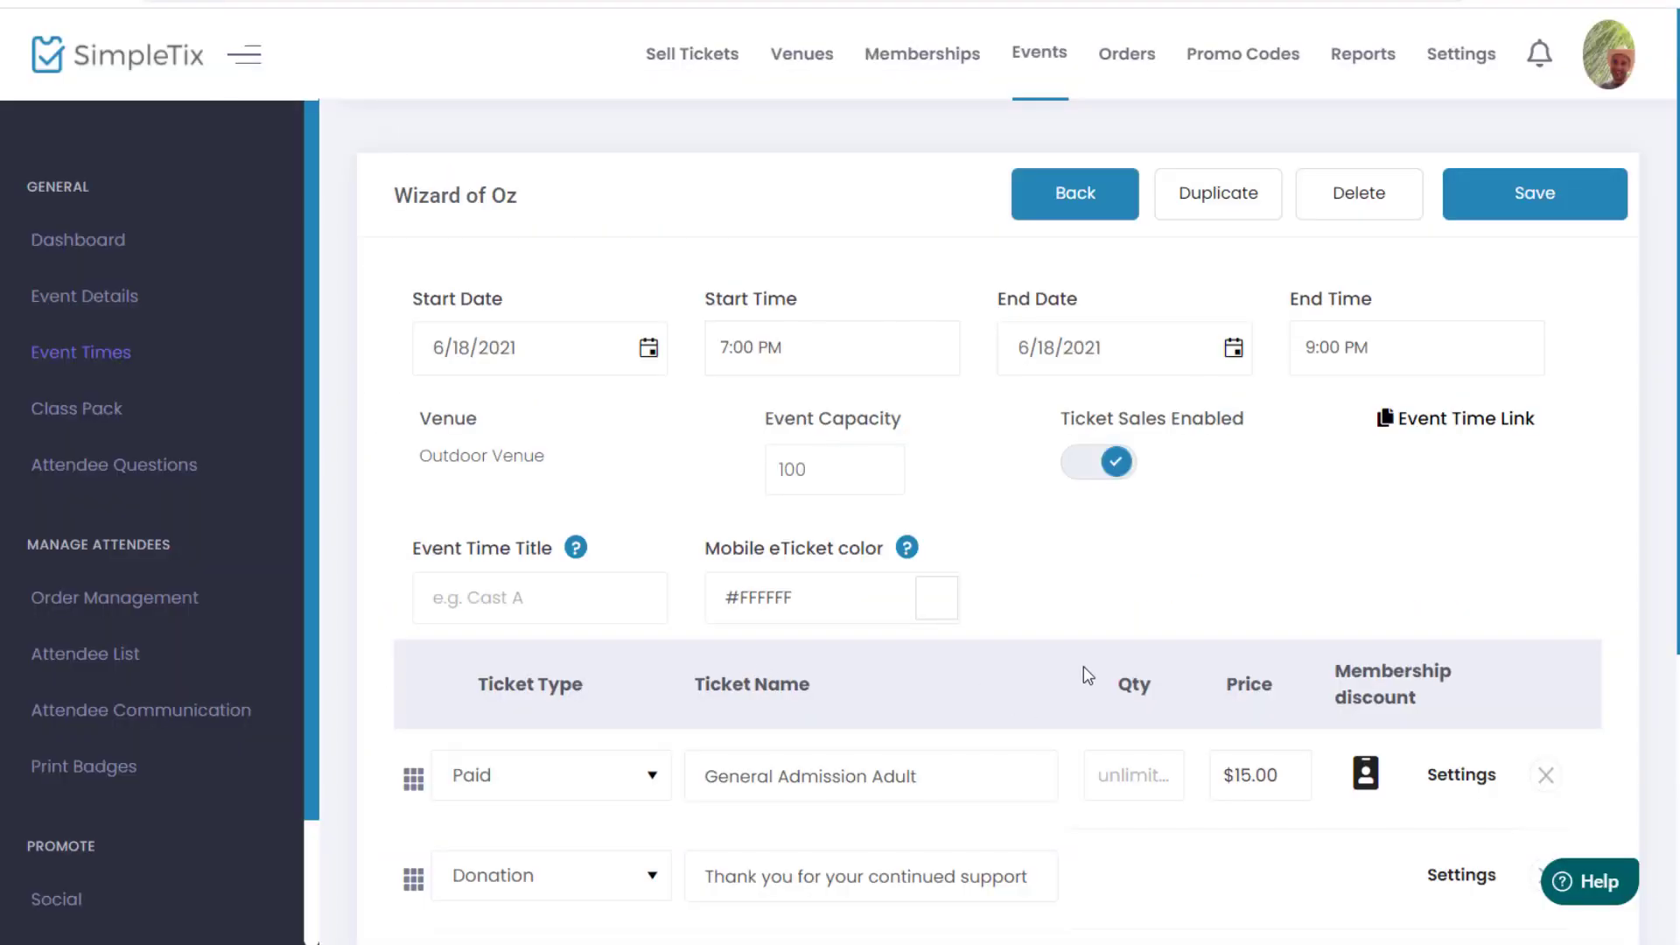
# Step: Enter 100 as the General Admission Adult quantity and 20 as the VIP quantity
pyautogui.scroll(-1, 1083, 665)
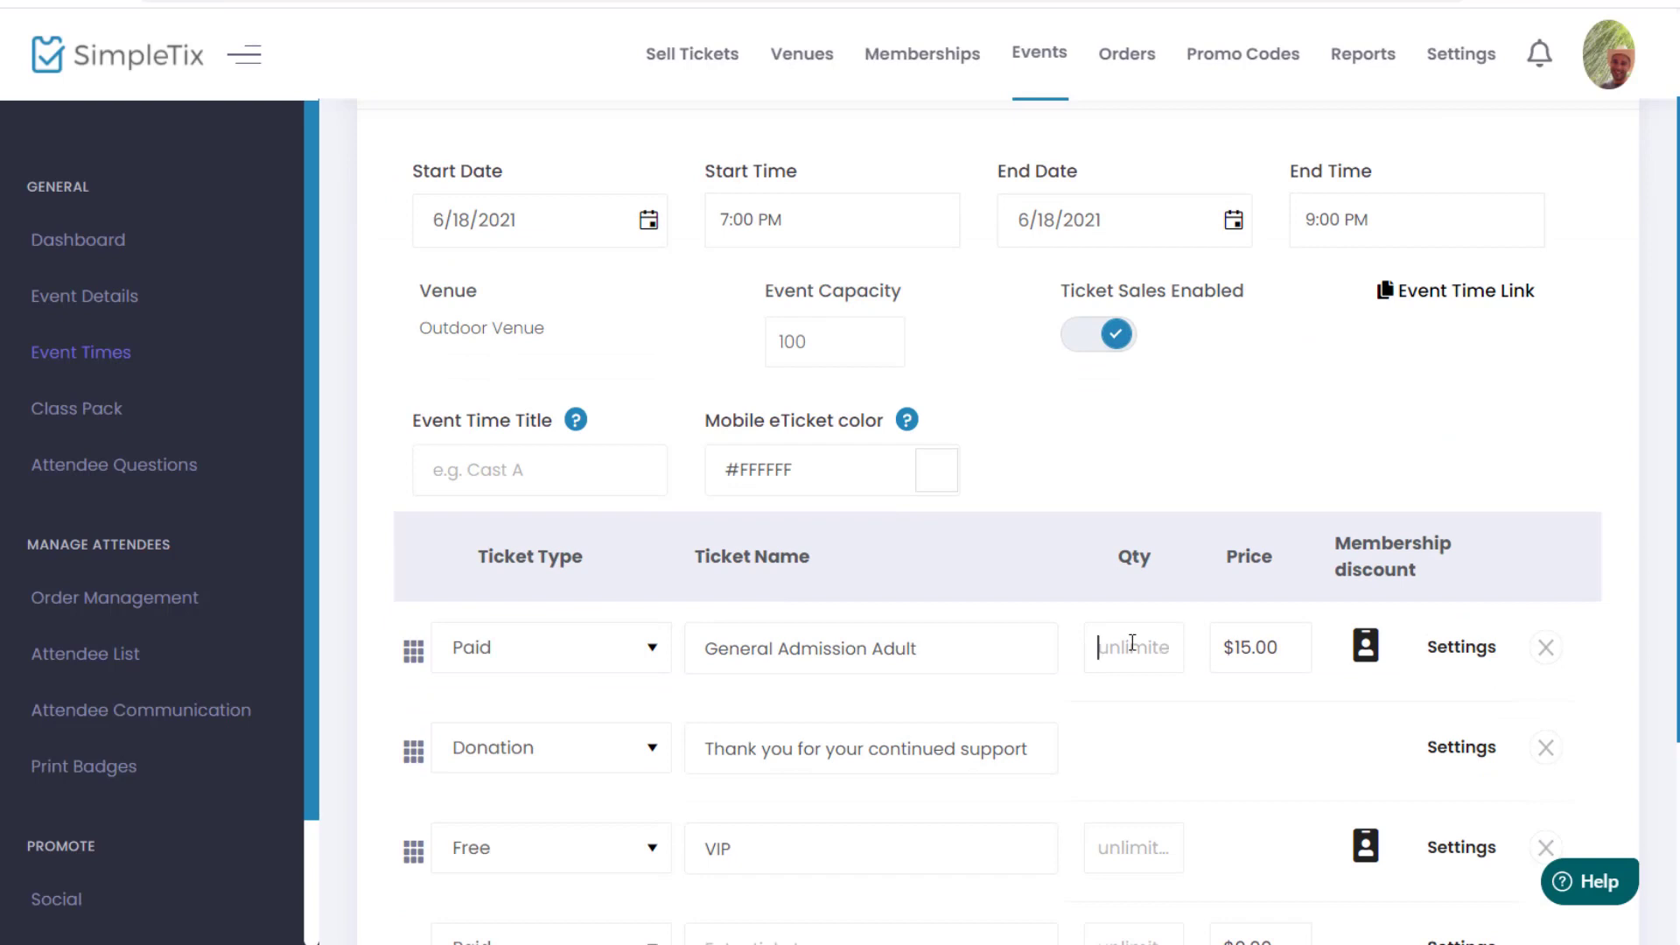
pyautogui.write('1')
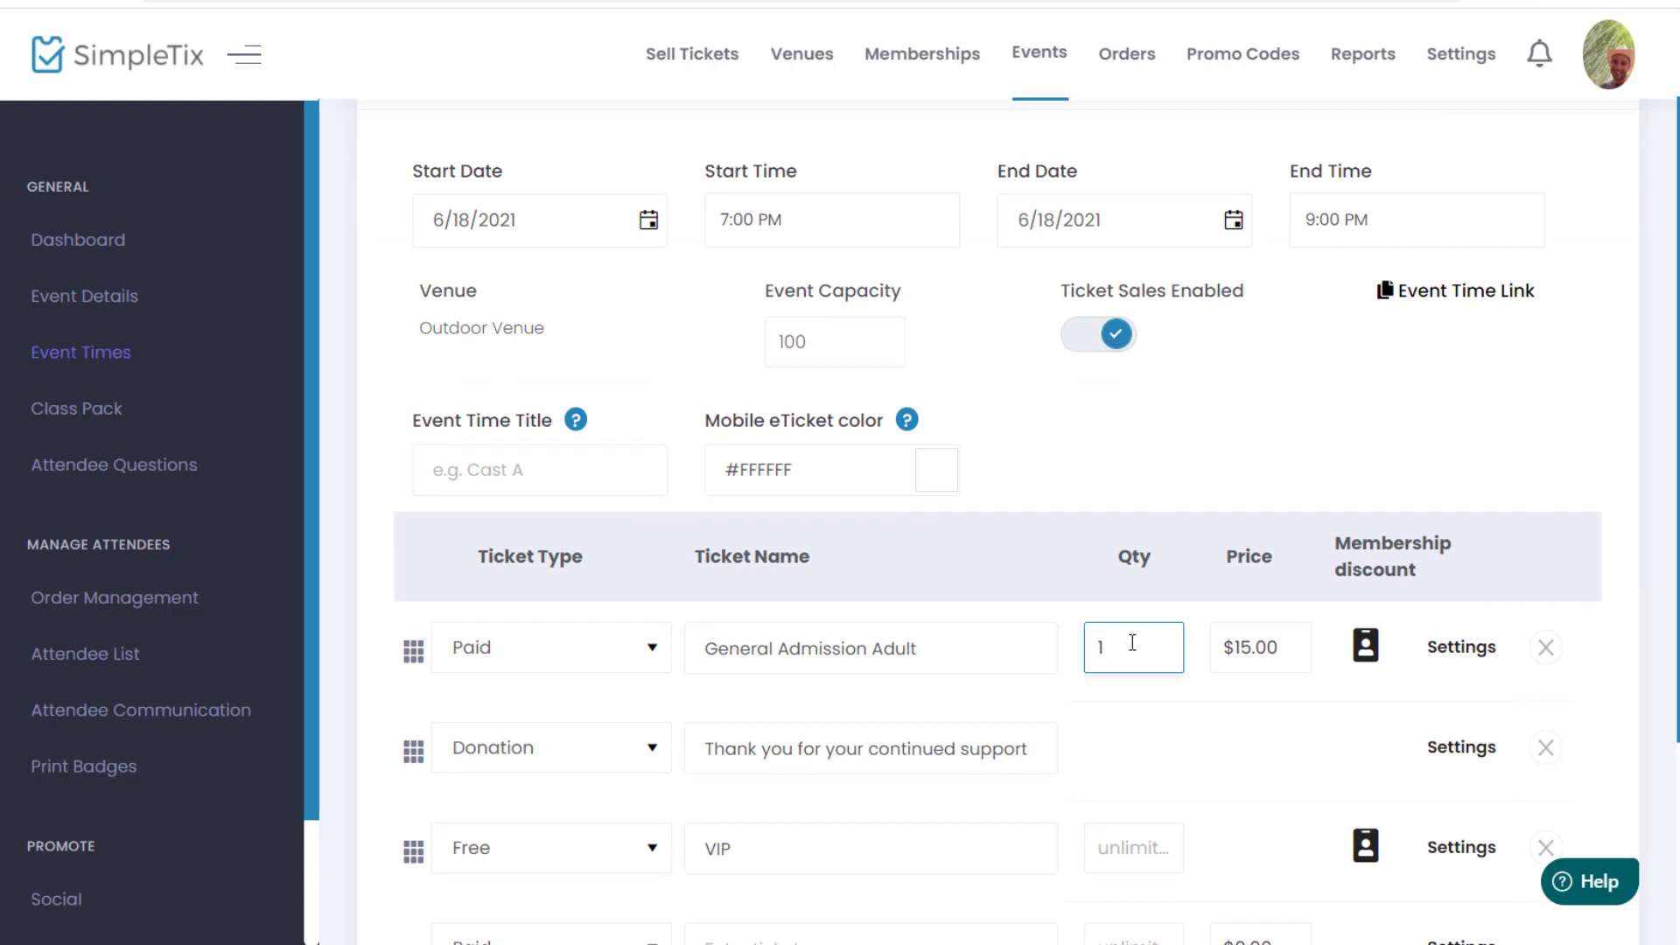
pyautogui.write('00')
pyautogui.click(1223, 421)
pyautogui.scroll(-1, 1151, 682)
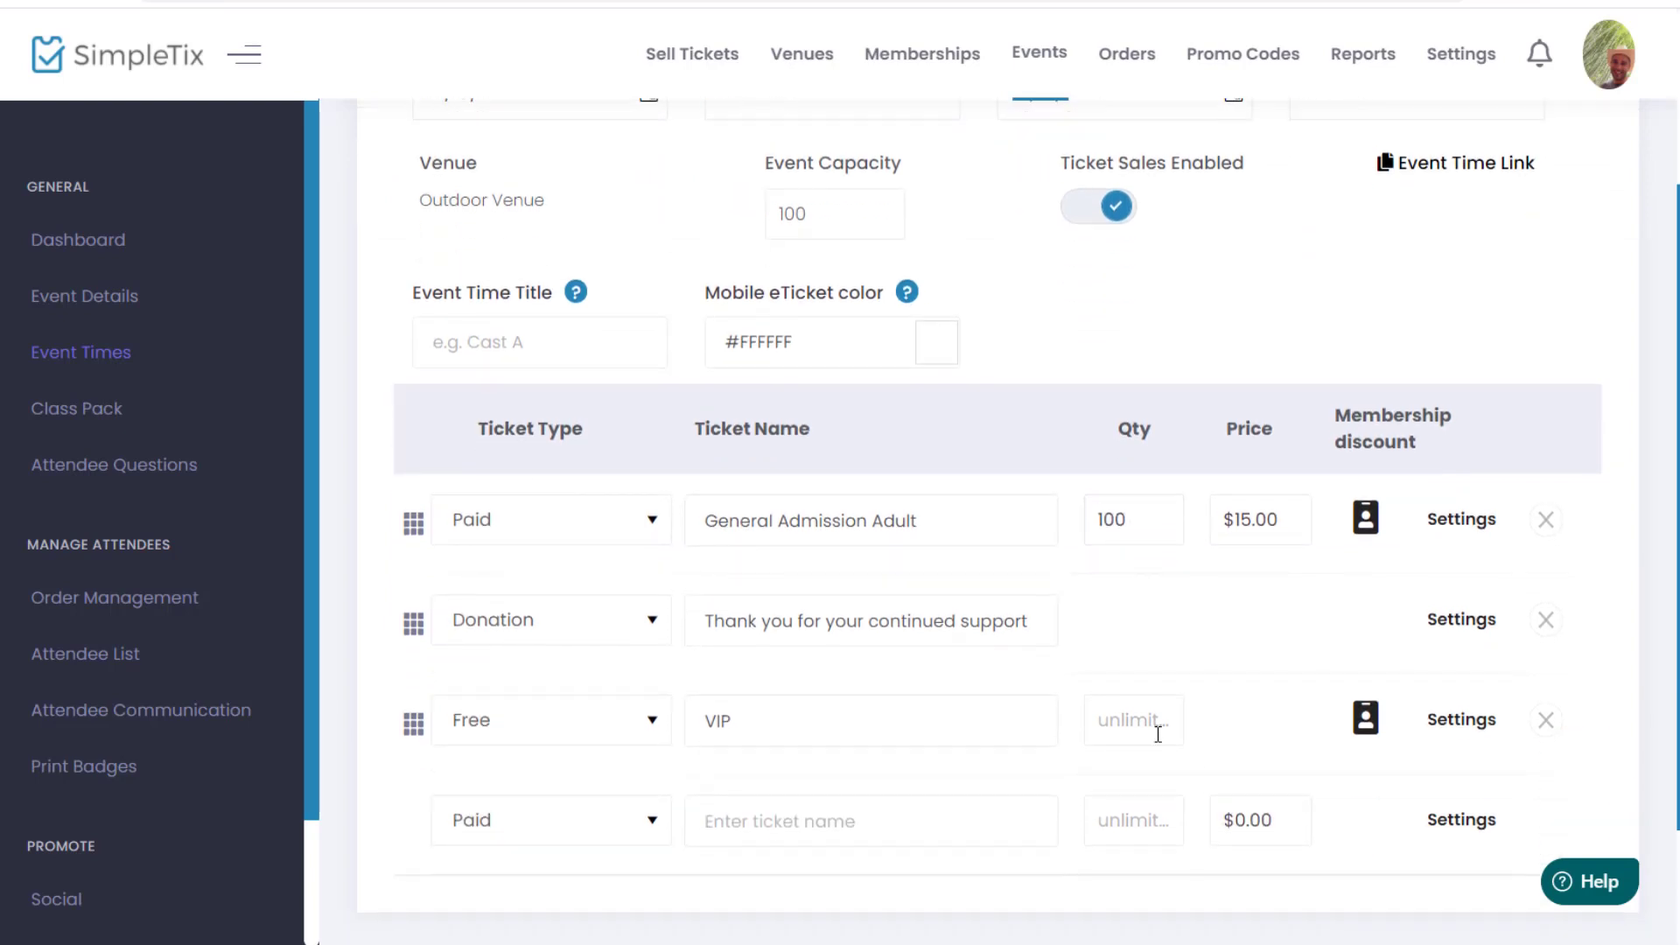
pyautogui.click(1157, 733)
pyautogui.write('20')
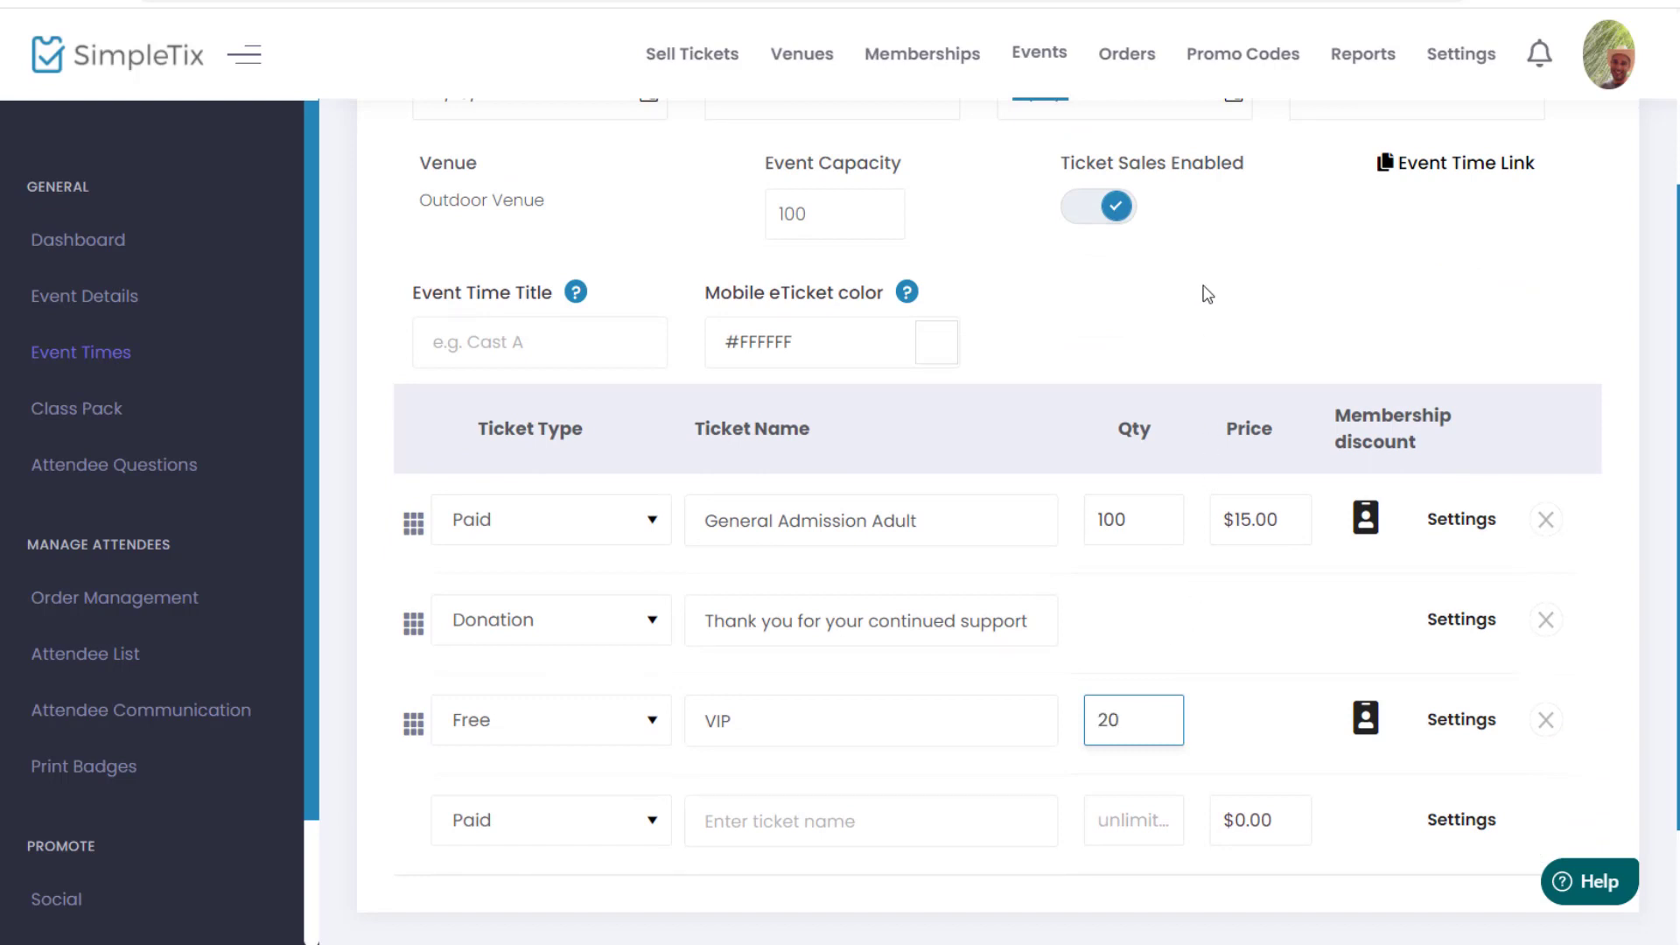
pyautogui.click(1110, 401)
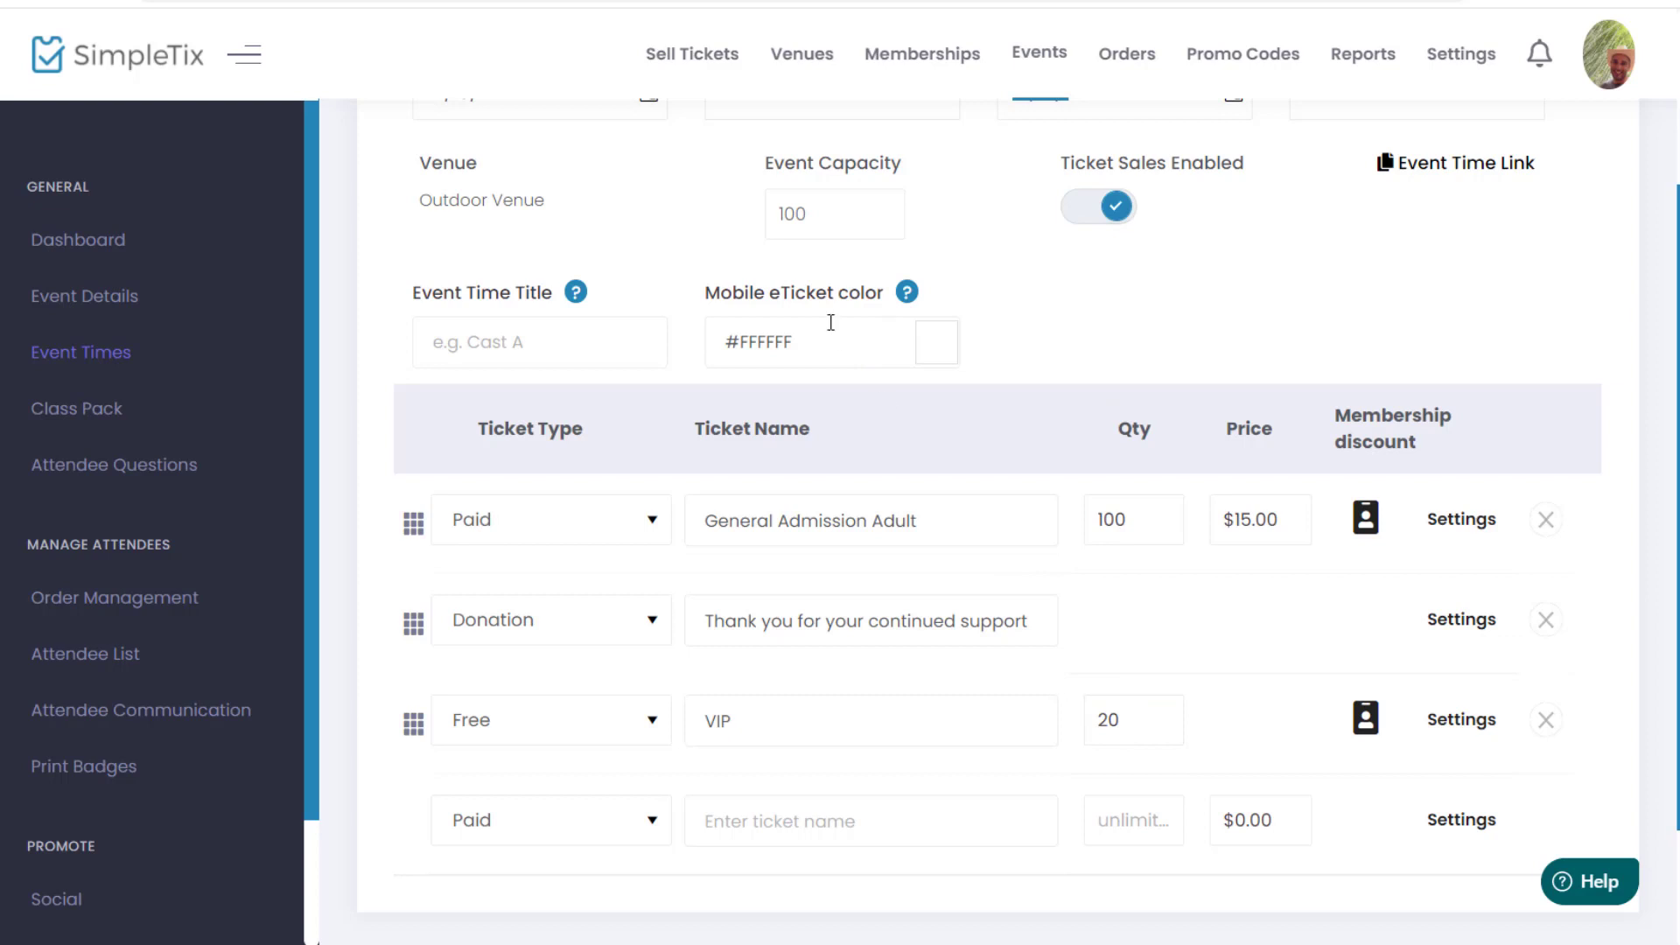
pyautogui.scroll(2, 881, 419)
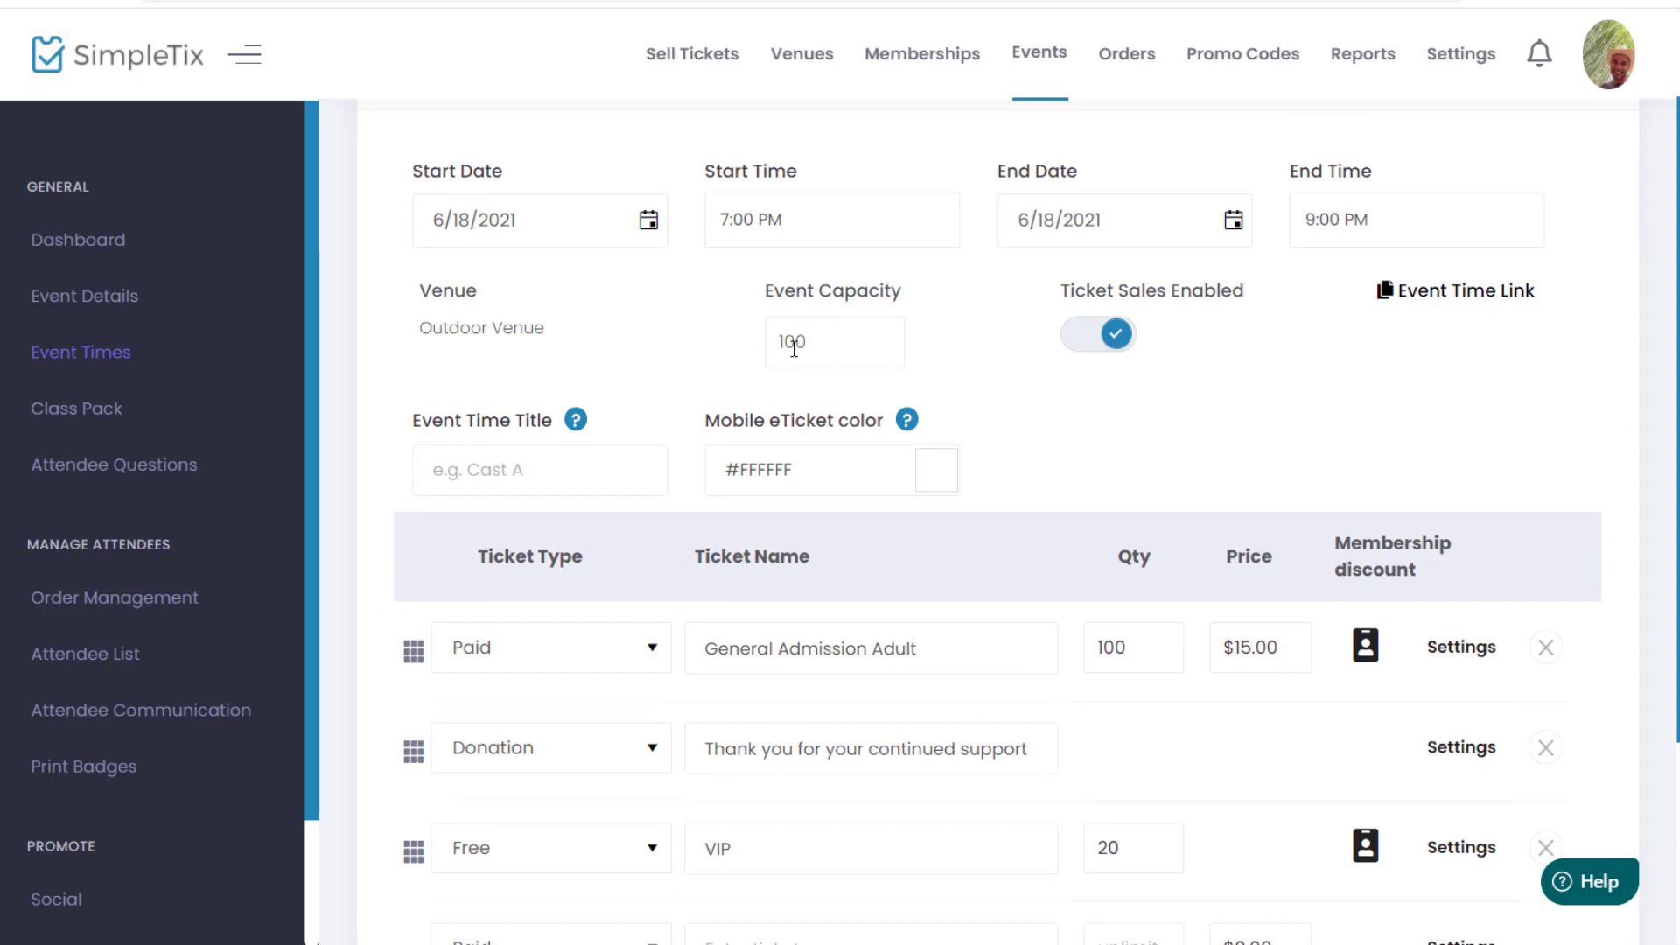
pyautogui.scroll(-2, 951, 516)
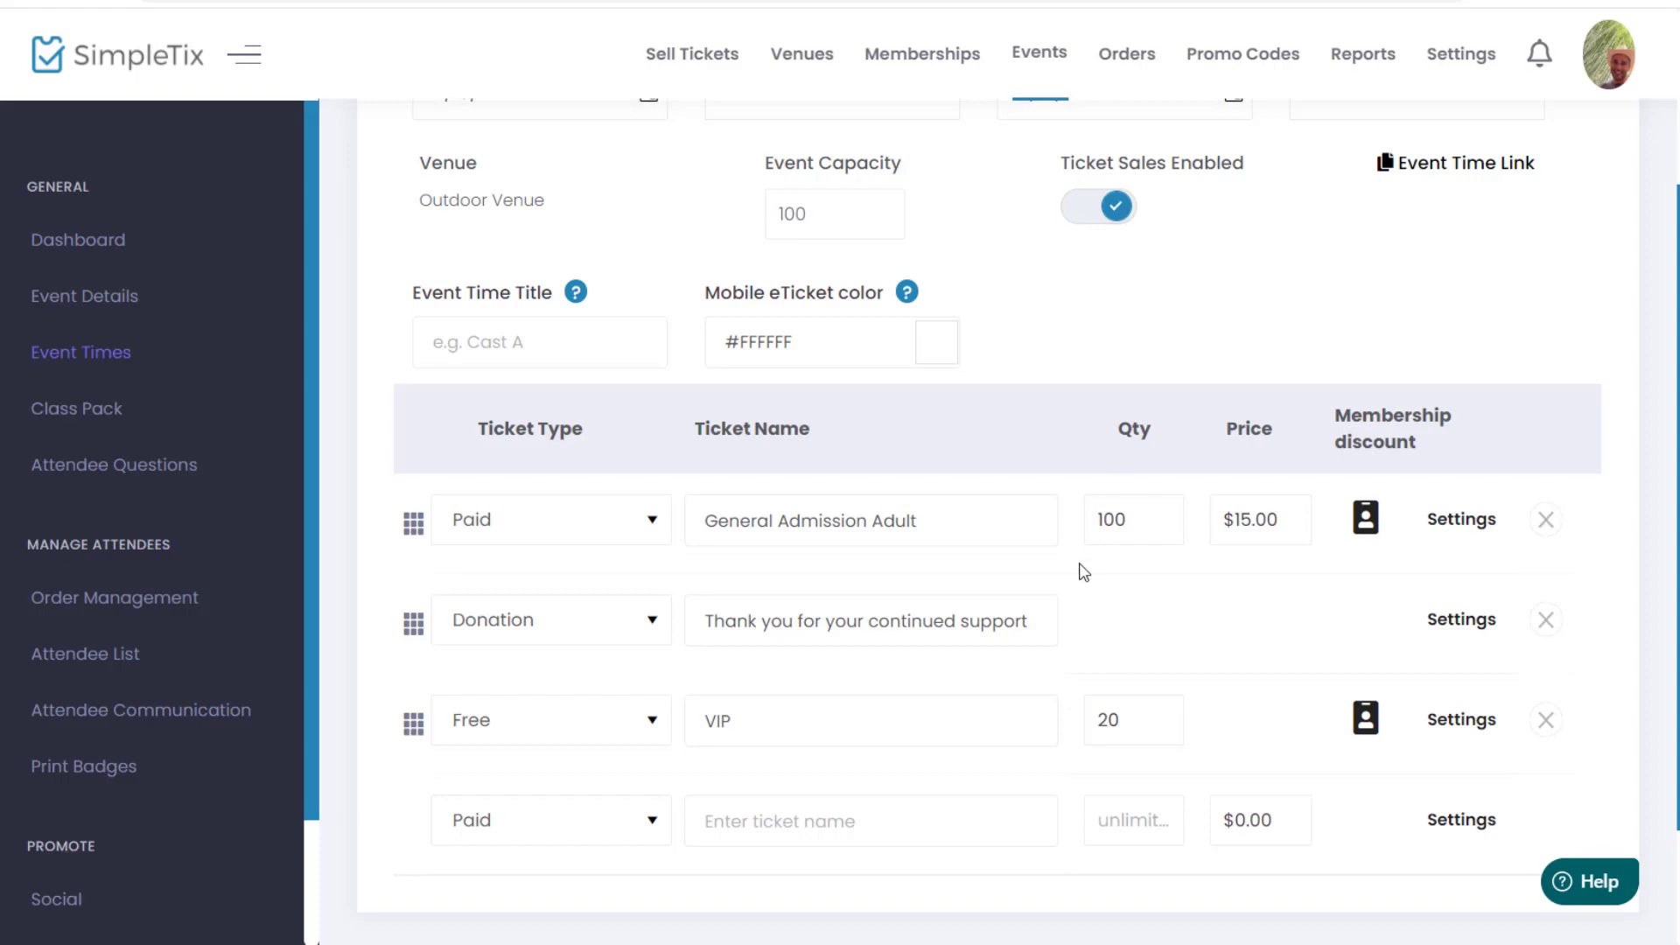
pyautogui.scroll(2, 1083, 572)
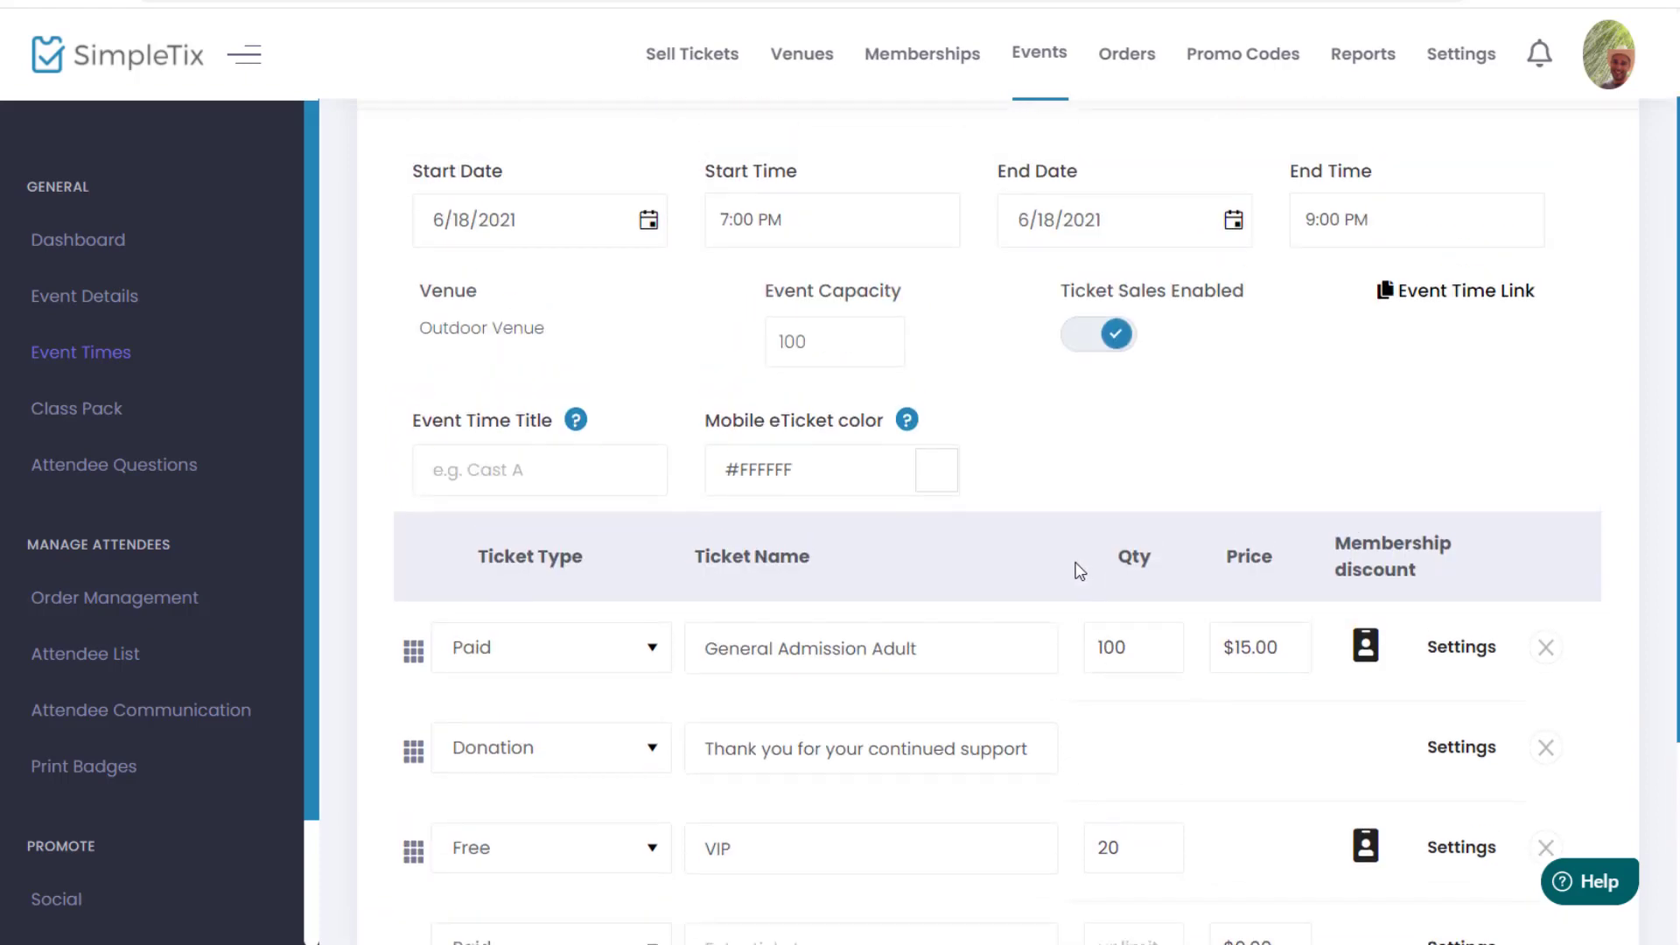